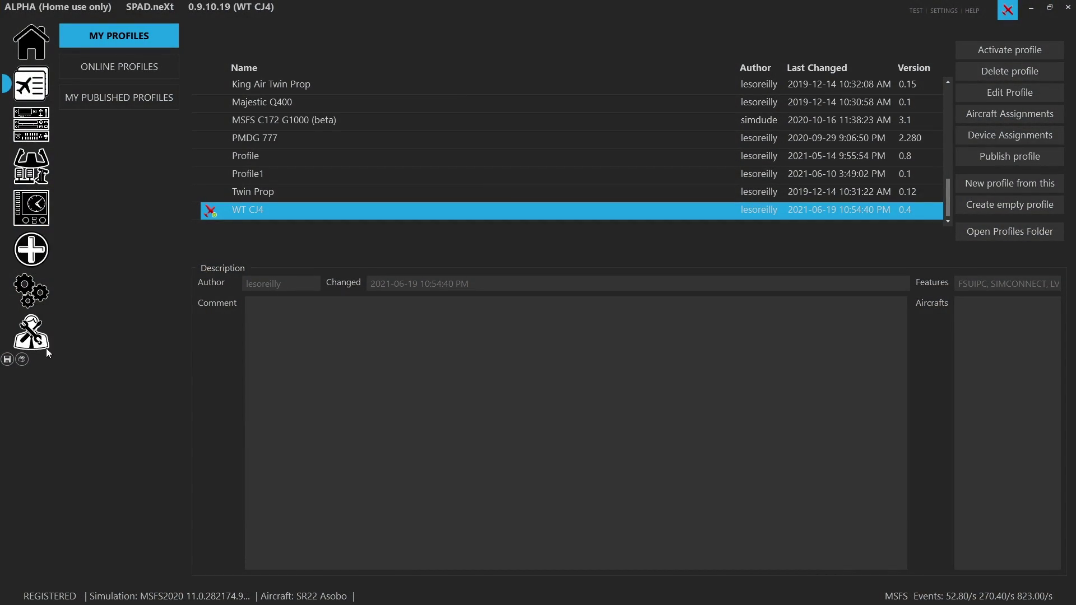
Step: Review which simulation interfaces, such as SimConnect and LVAR support, are enabled in the application settings
left_click(23, 303)
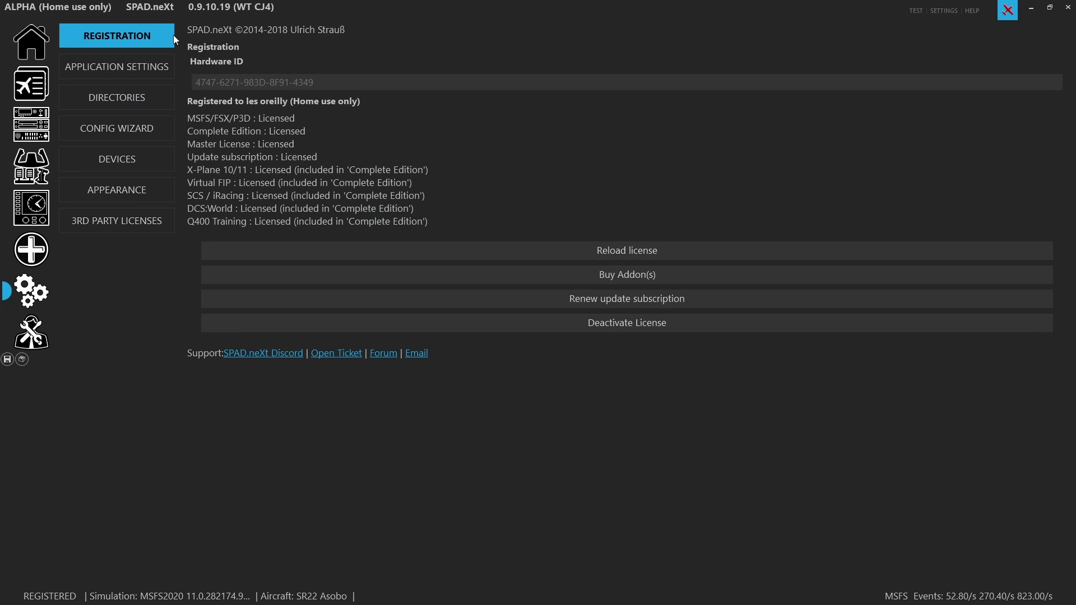
left_click(161, 72)
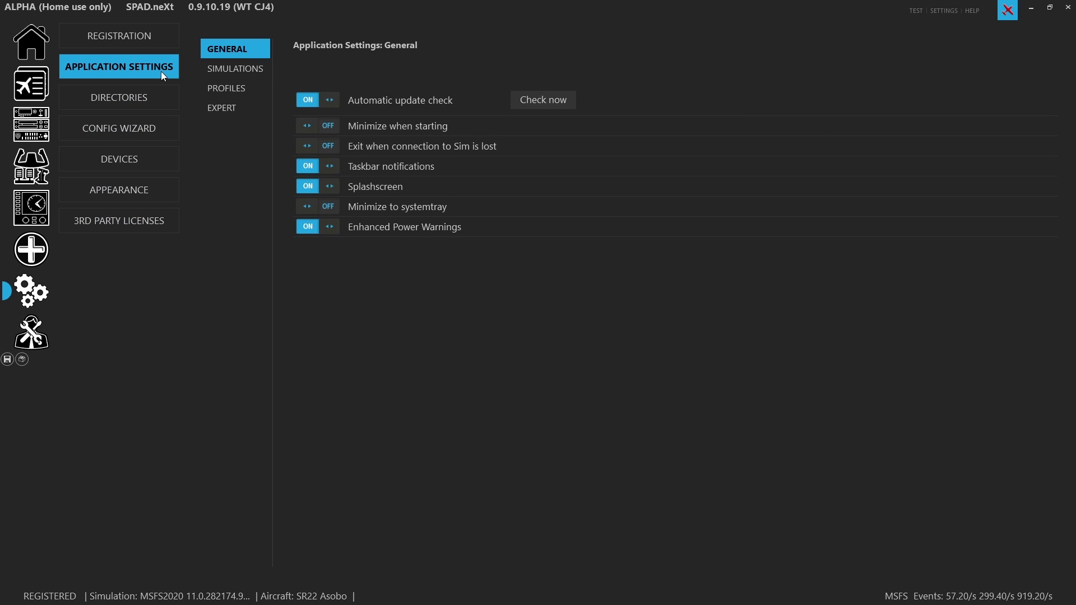
left_click(252, 68)
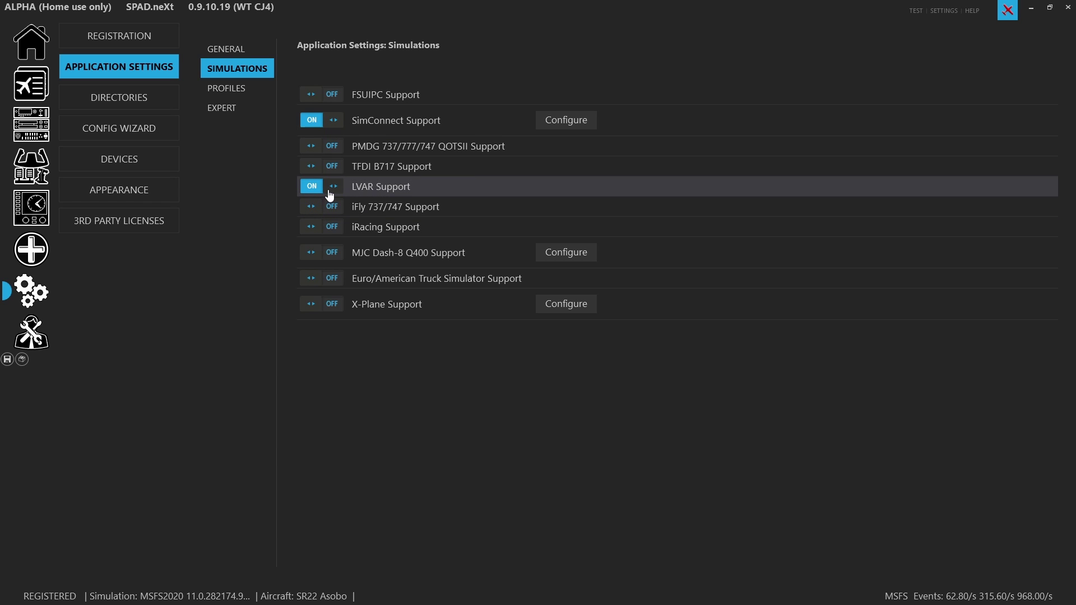
Step: View the configuration wizard page, and review the automatic switching, loading and saving options for profiles in the application settings
left_click(157, 130)
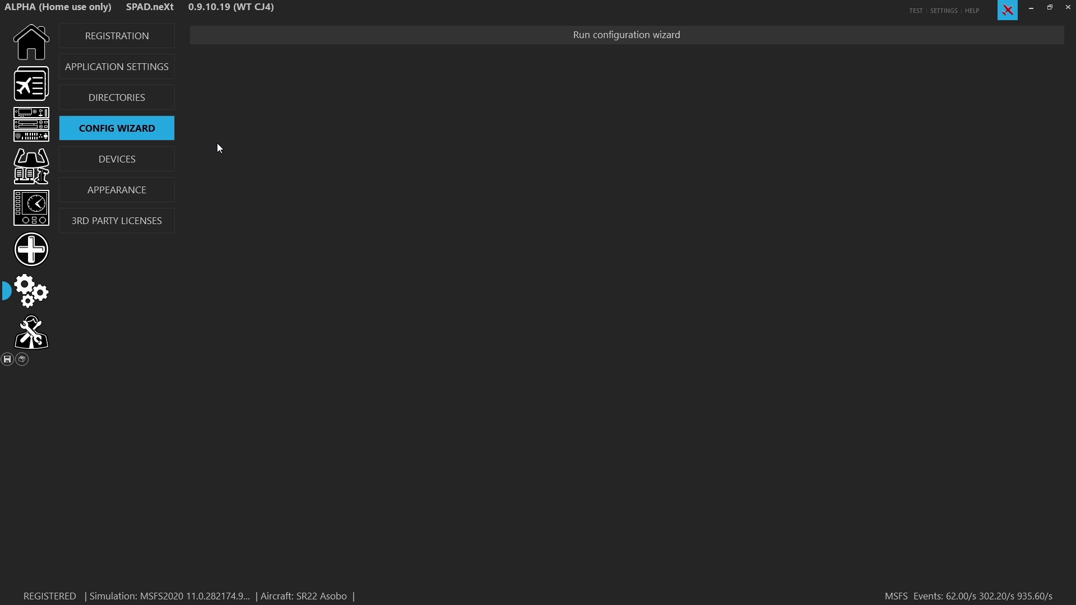
left_click(119, 66)
left_click(229, 89)
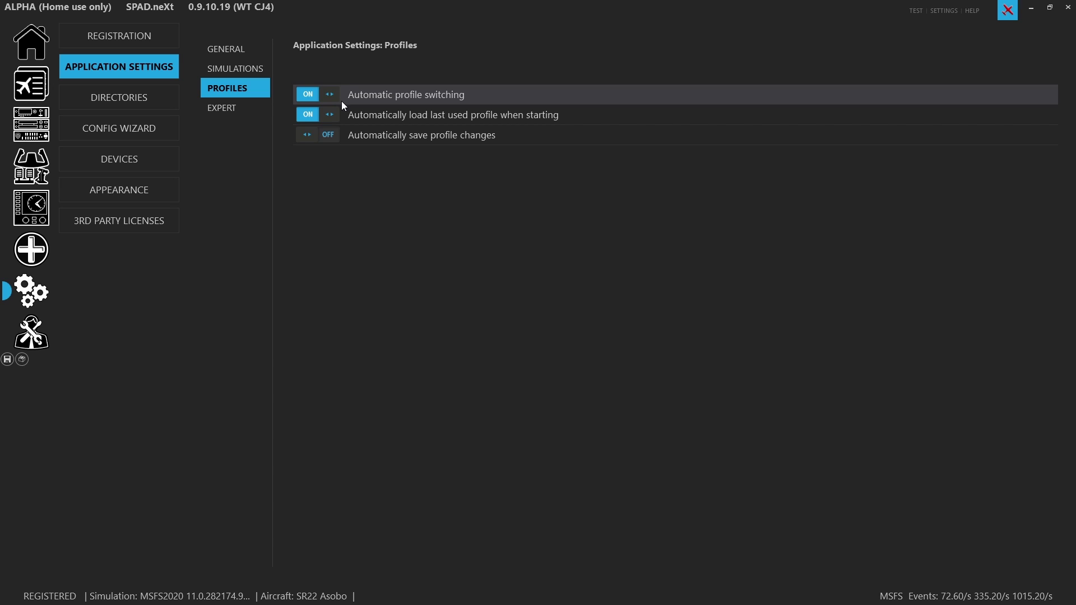
mouse_move(359, 117)
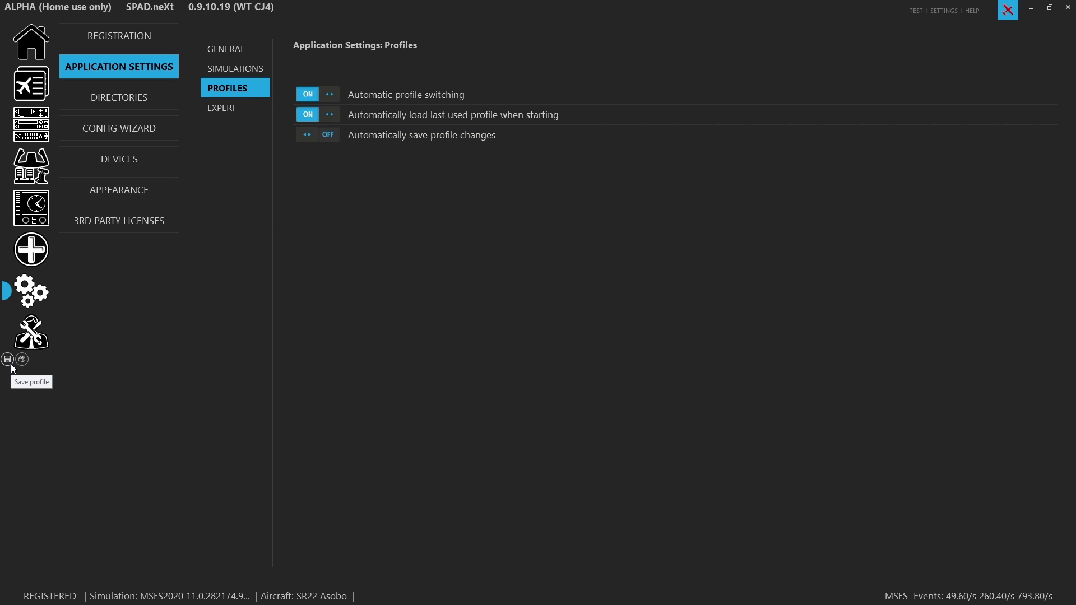
Step: Activate the WT CJ4 profile from the list of own profiles
left_click(39, 87)
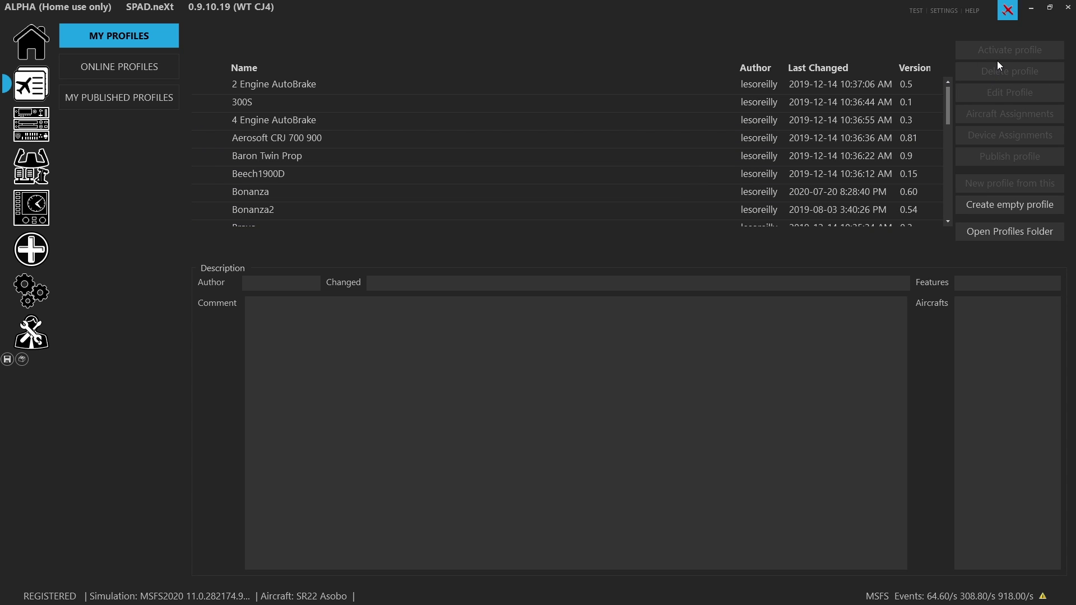
left_click_drag(949, 106, 945, 211)
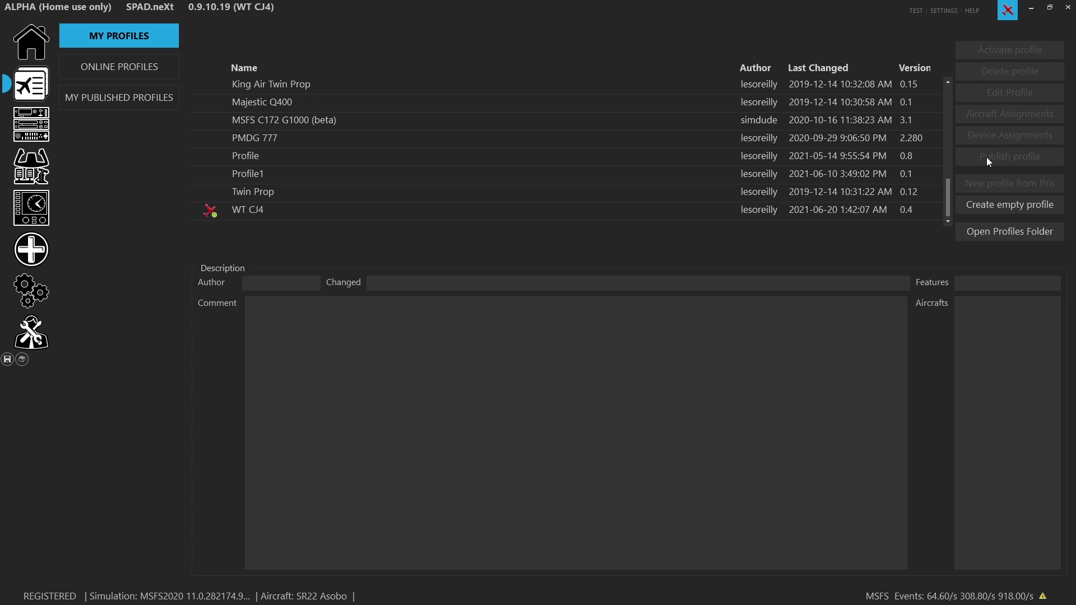
left_click(540, 216)
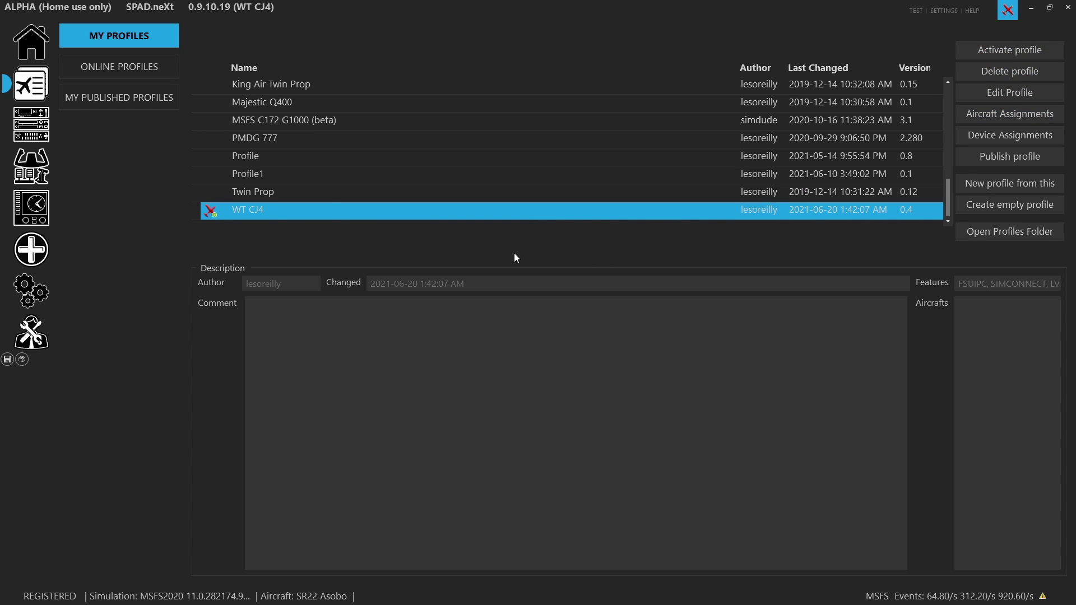
left_click(985, 52)
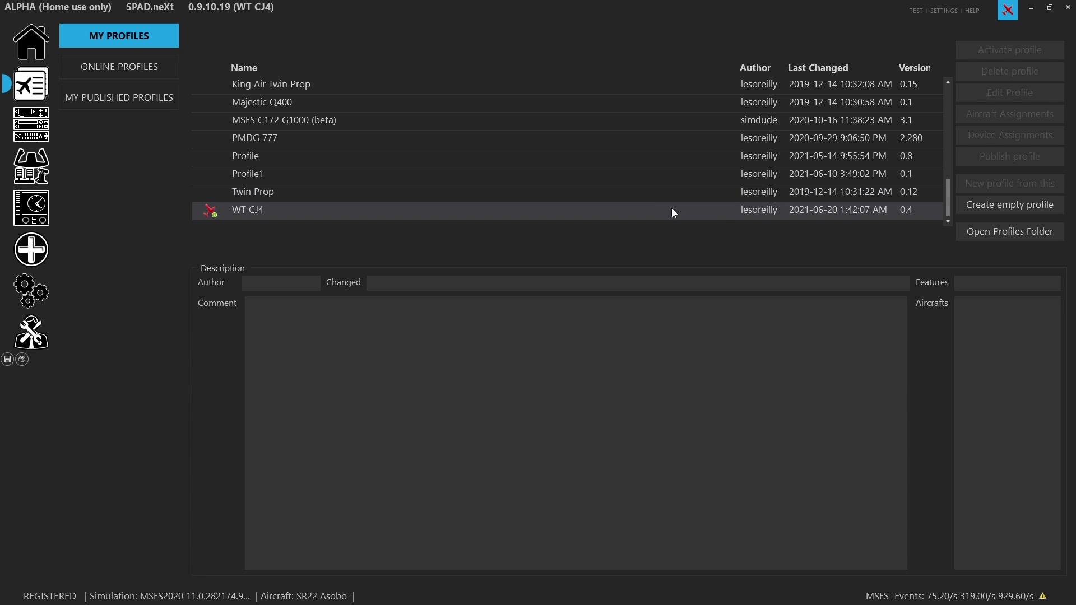
Step: Examine the WT CJ4 profile's edit options and aircraft assignments, closing them without saving changes
left_click(525, 212)
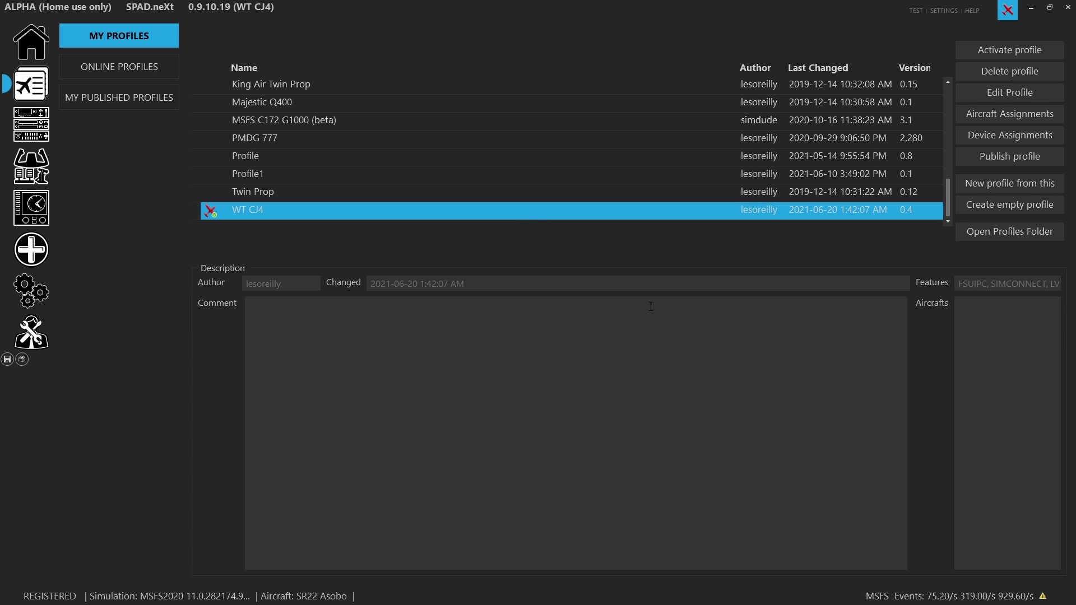
left_click(980, 96)
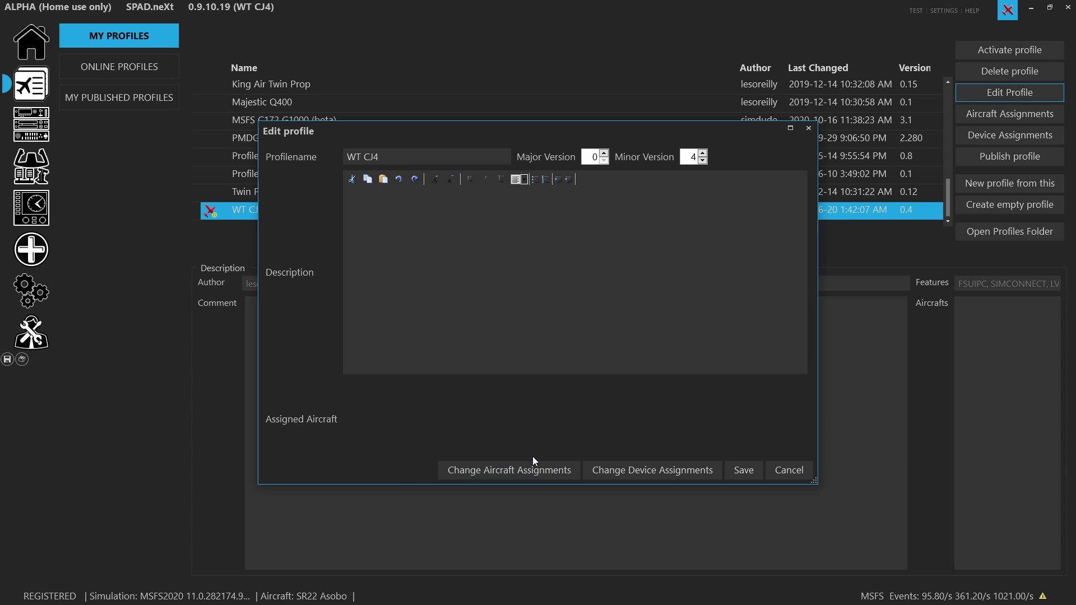
left_click(530, 473)
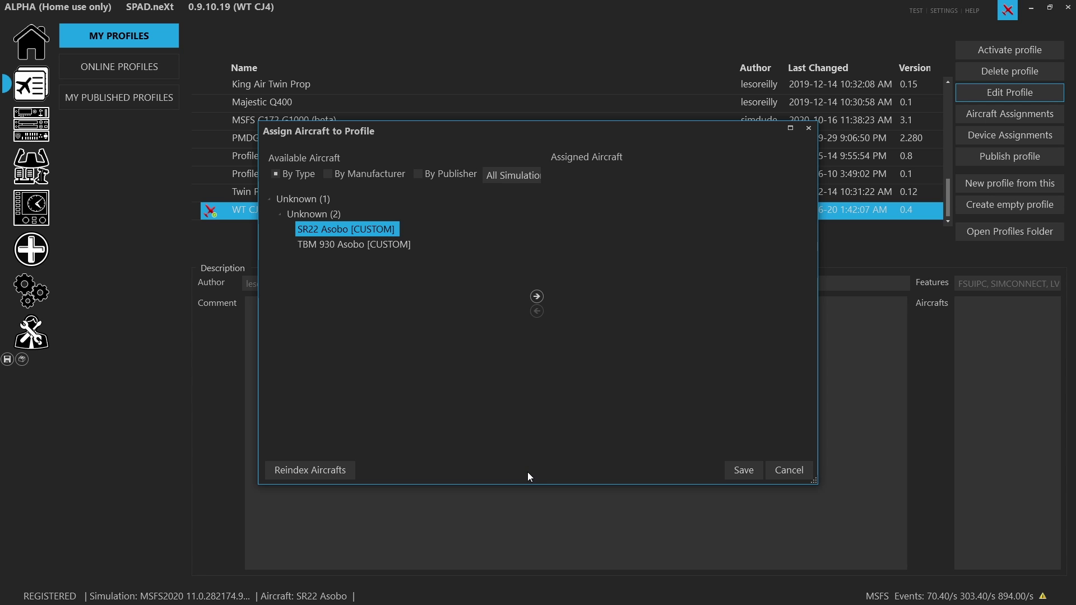
left_click(789, 470)
left_click(782, 470)
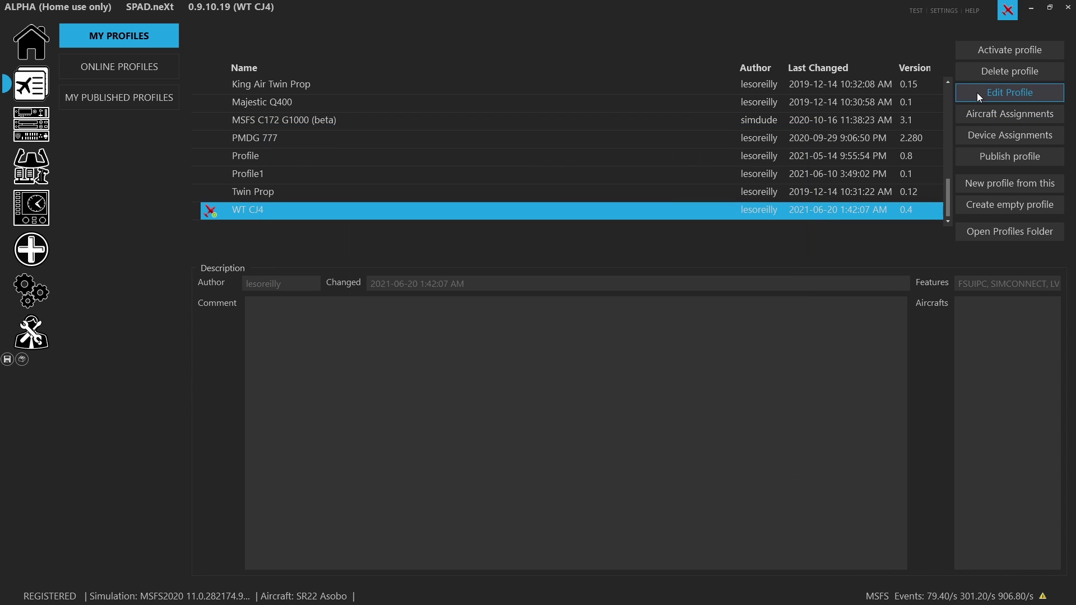
left_click(982, 112)
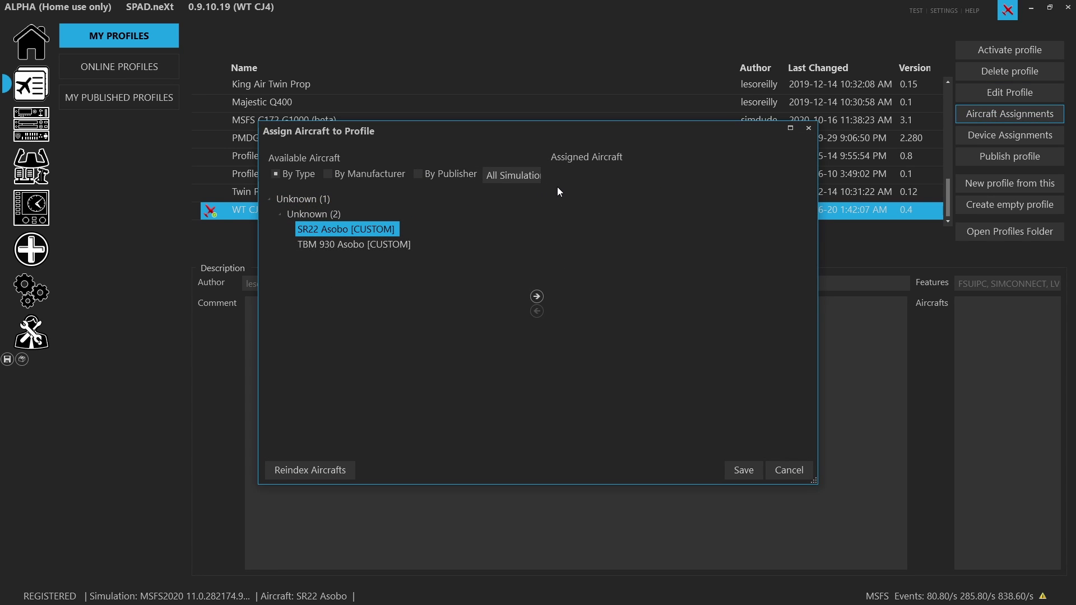
left_click(797, 467)
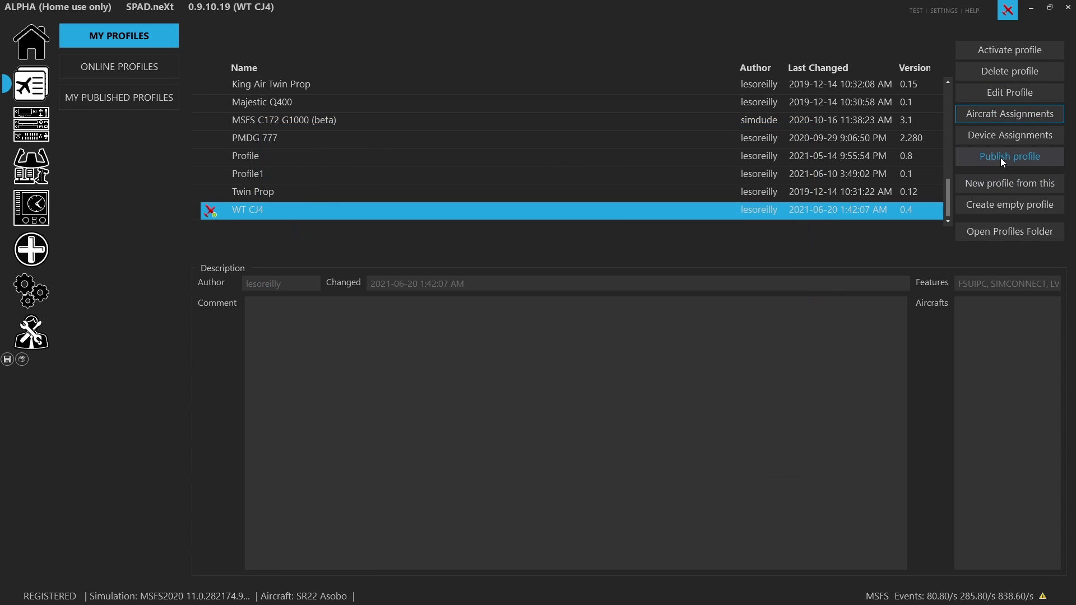
Step: Review the WT CJ4 profile's device assignments, including the local devices available for MIDI_X_TOUCH_MINI, and close the dialog without reassigning any
left_click(997, 135)
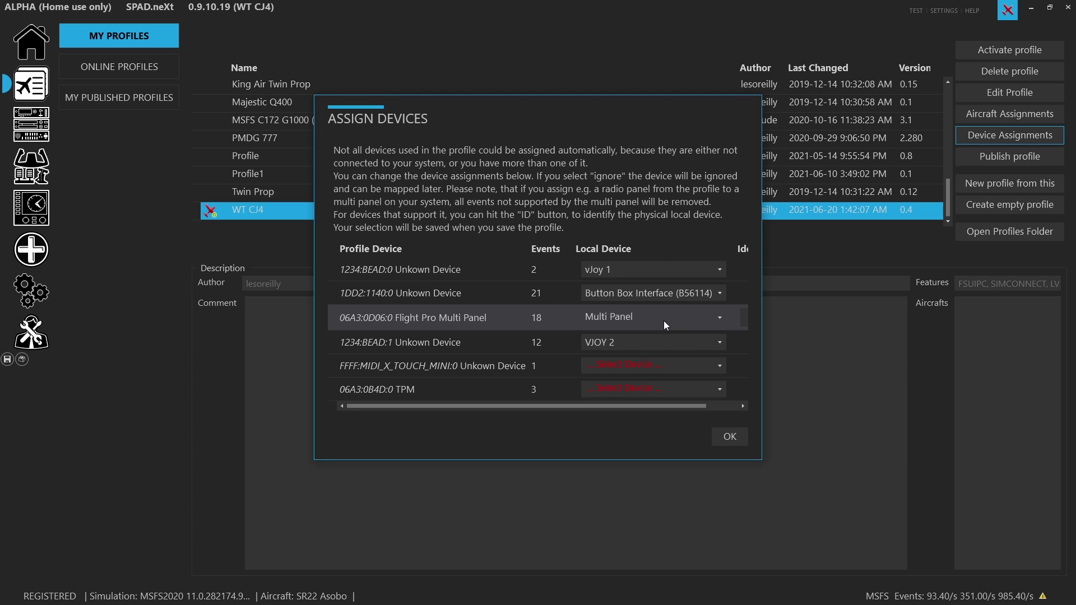
left_click(665, 368)
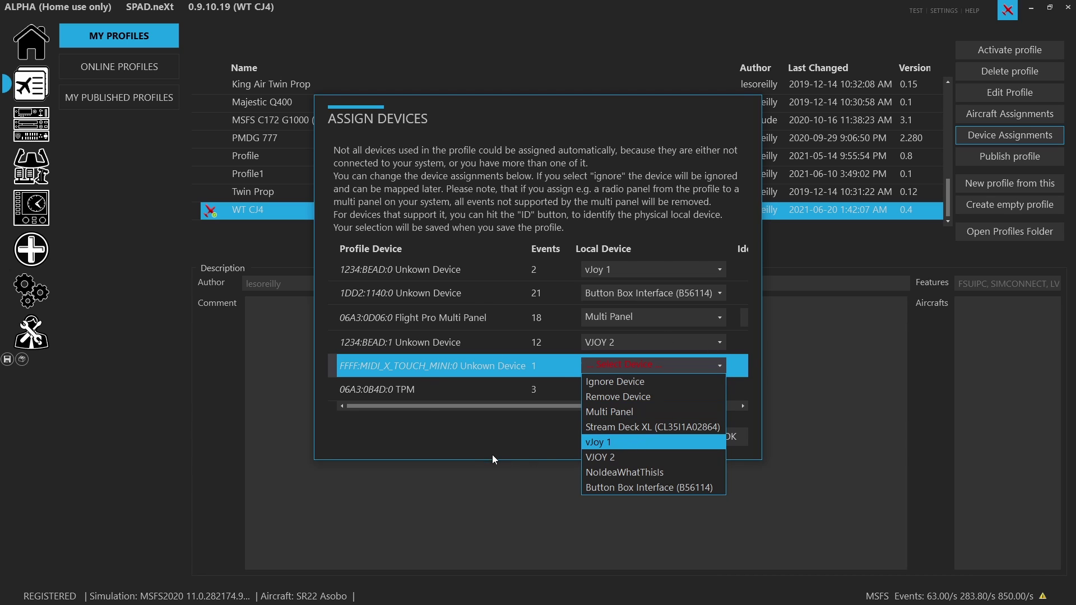
left_click(466, 449)
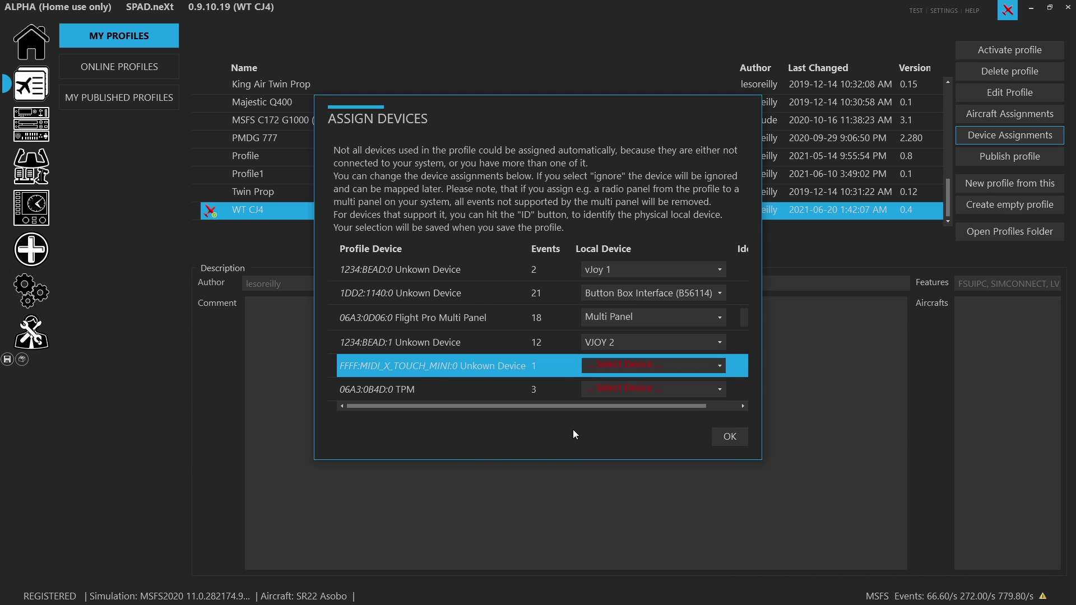
left_click(521, 395)
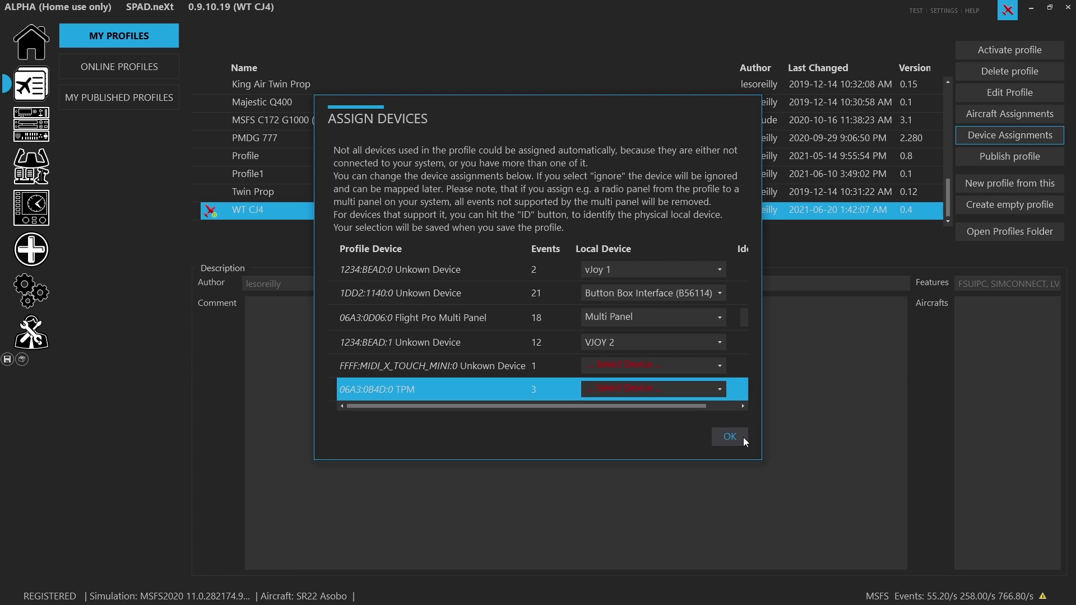
left_click(729, 437)
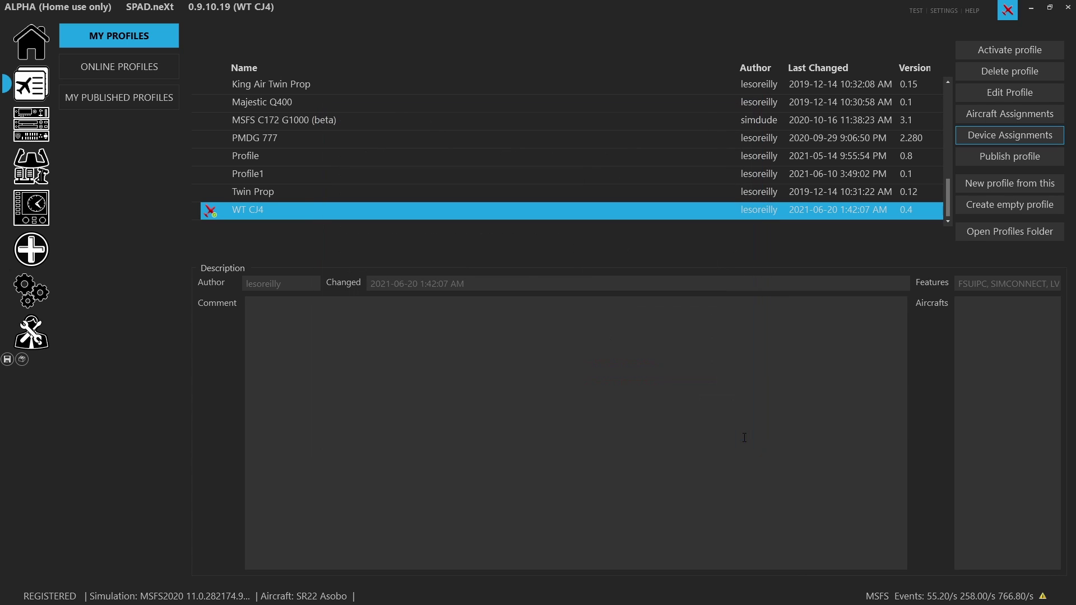
Step: Set the interface font size to 13 in the appearance settings
left_click(20, 301)
left_click(128, 198)
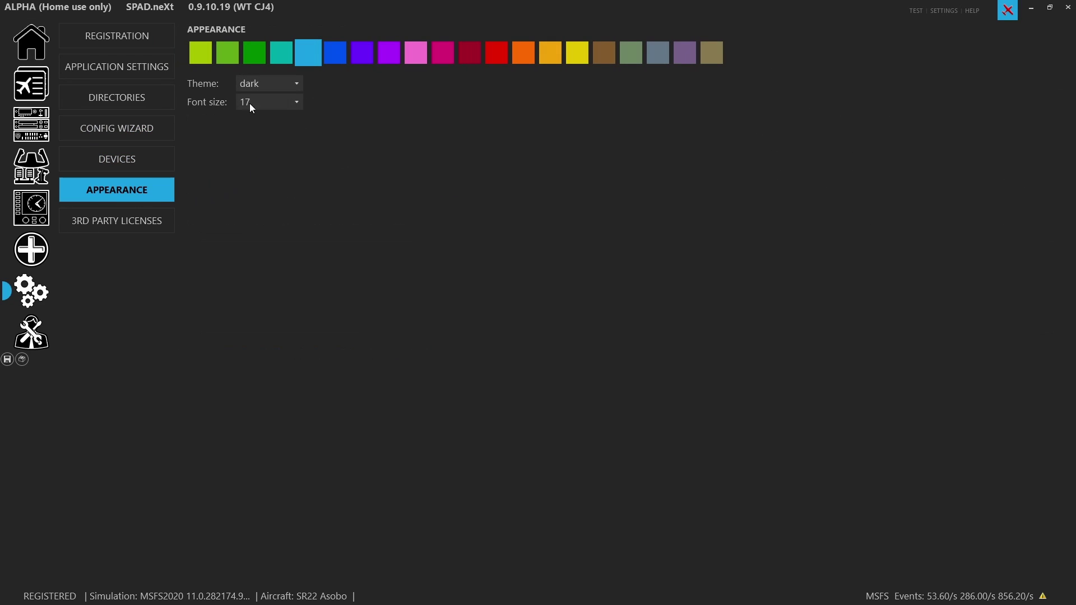
left_click(271, 102)
left_click(271, 136)
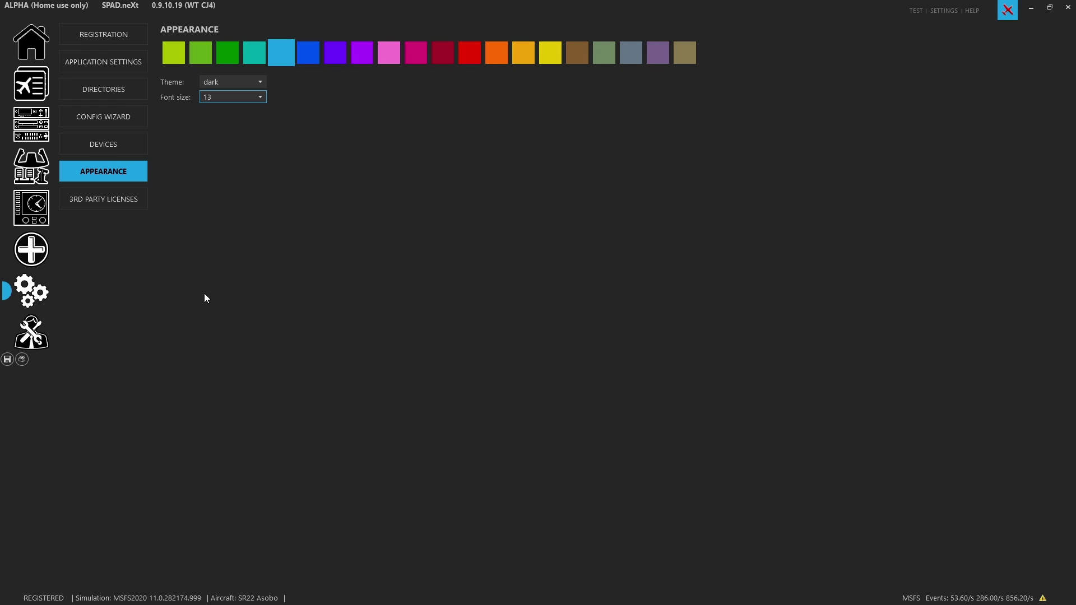
Step: Reopen the WT CJ4 profile's device assignments, run the identification of the physical Multi Panel, and close the dialog
left_click(43, 80)
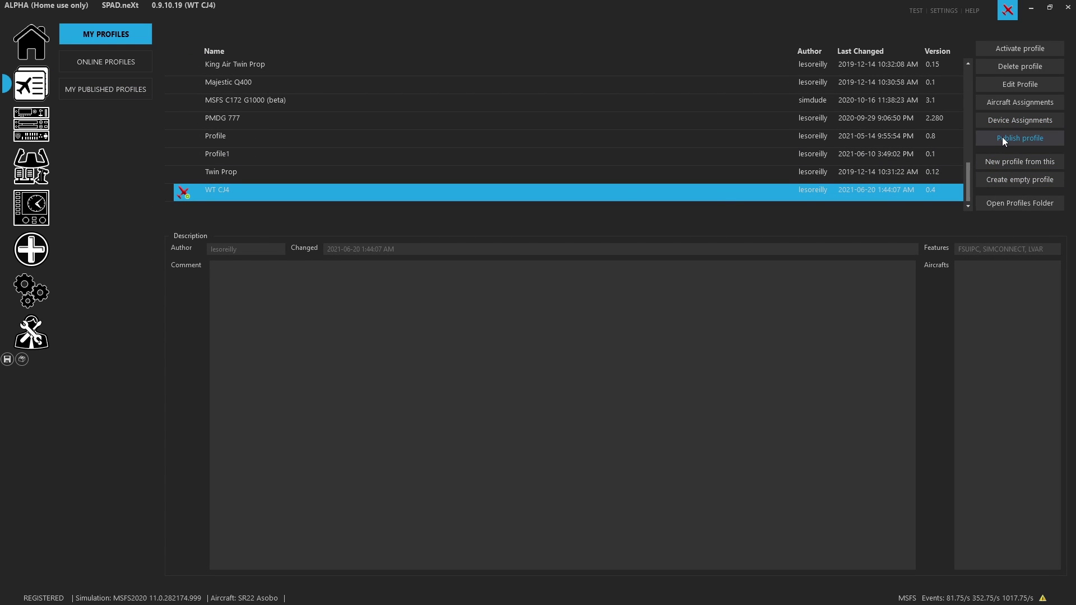
left_click(1001, 122)
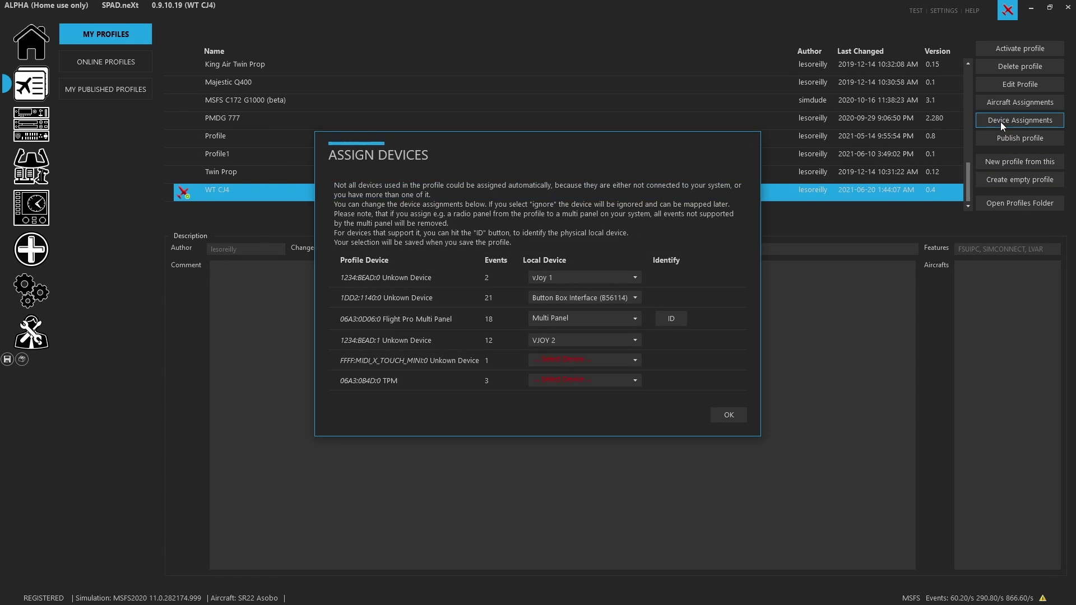
left_click(668, 321)
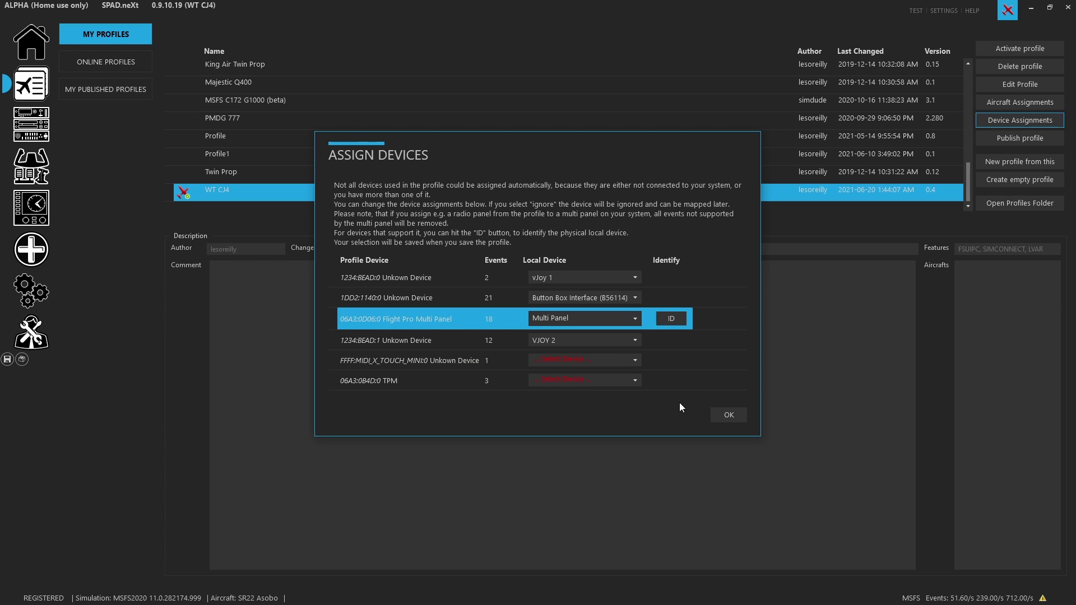
left_click(728, 415)
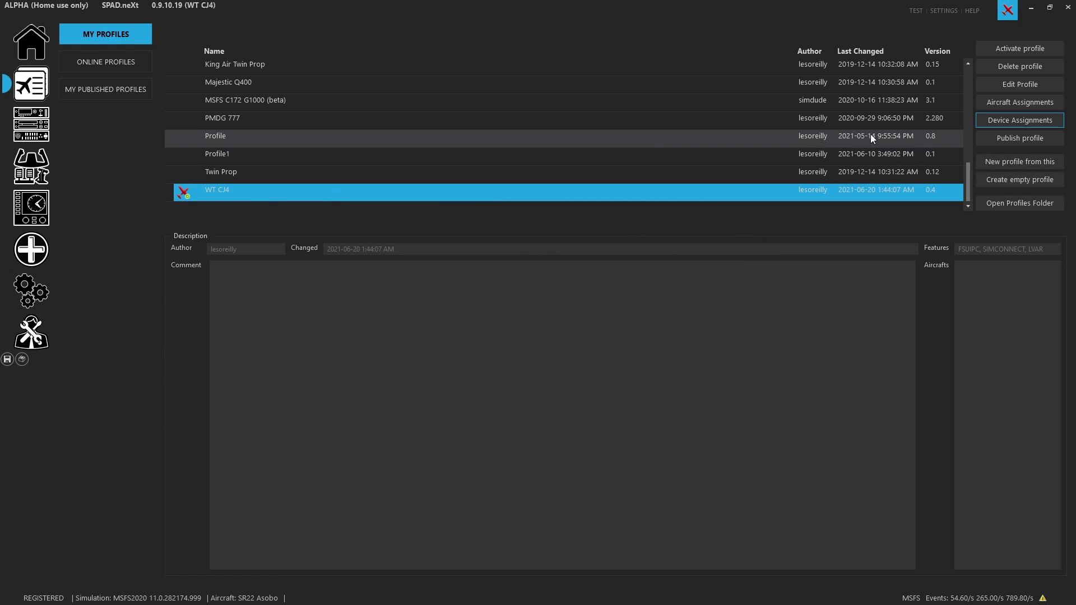
Step: Examine the device and aircraft options for publishing the WT CJ4 profile, without submitting it
left_click(1003, 138)
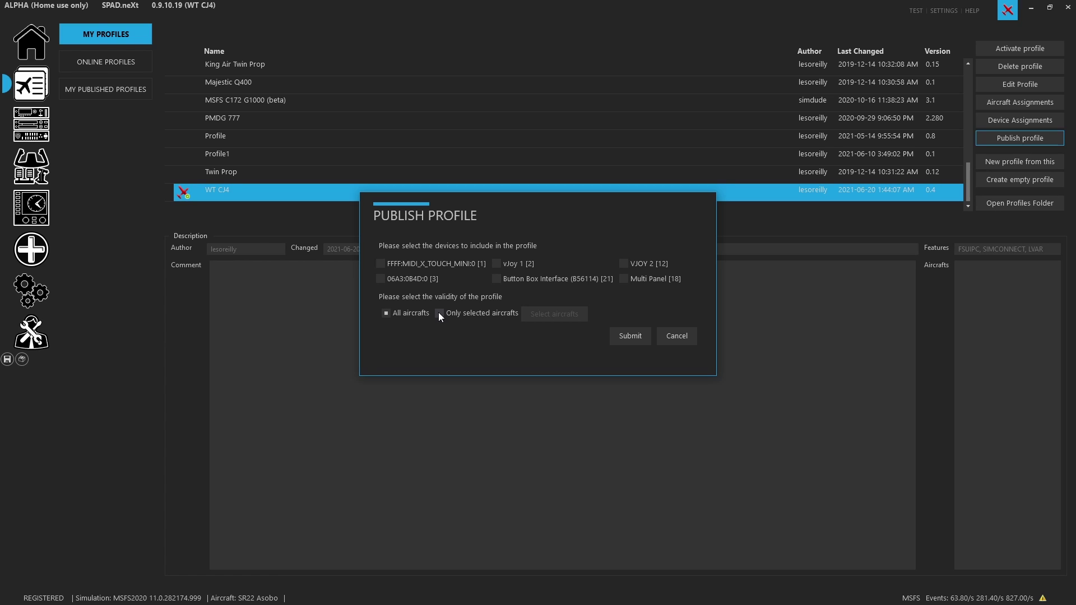
left_click(685, 336)
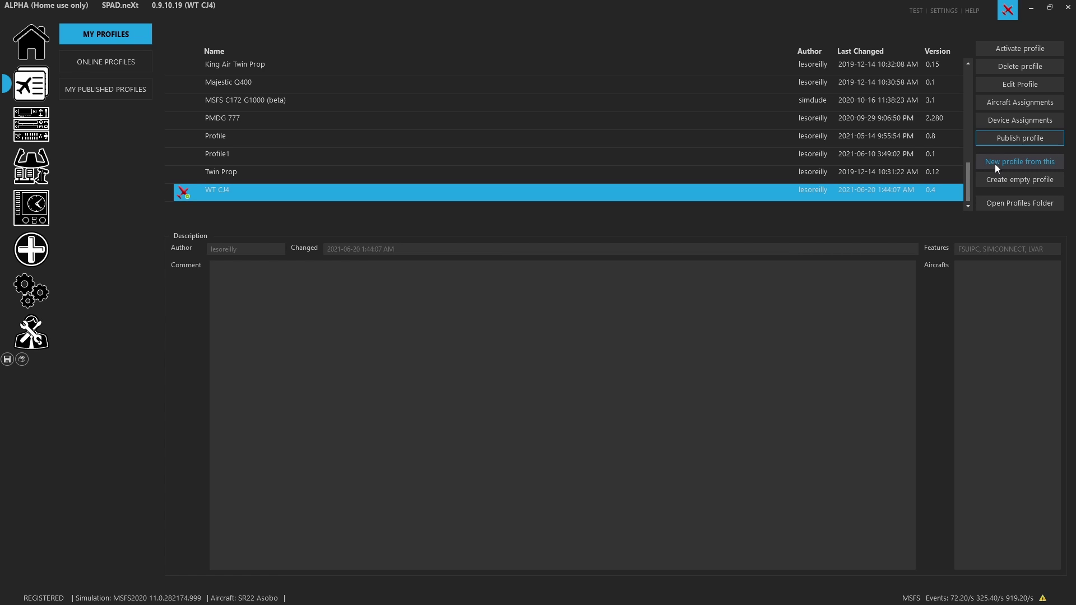
Step: View the MSFS C172 G1000 (beta) profile's description and the prompt for creating an empty profile, without creating one
left_click(443, 105)
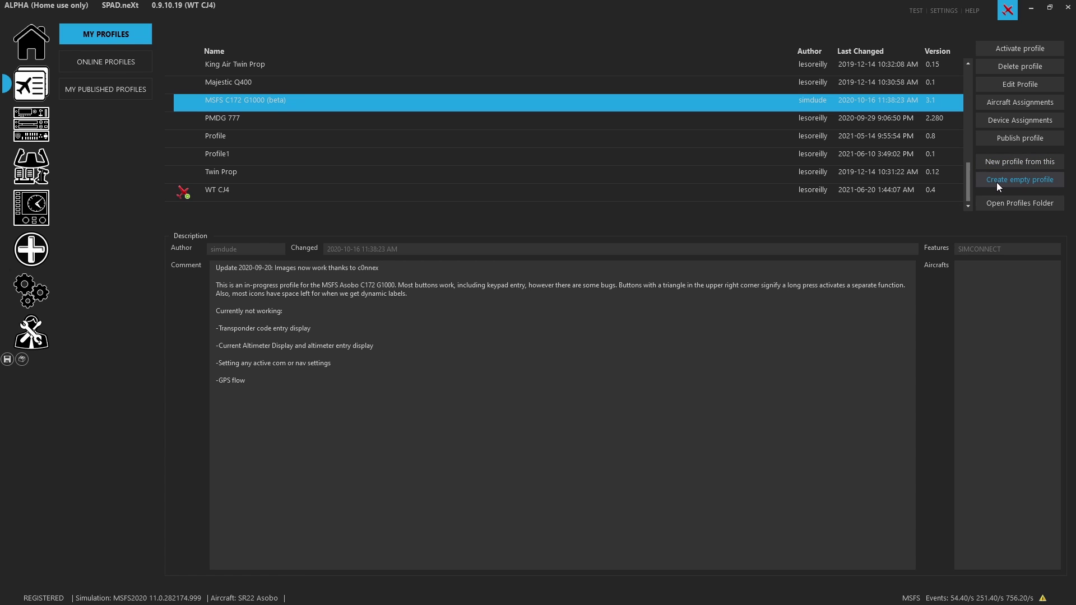
left_click(996, 182)
left_click(518, 294)
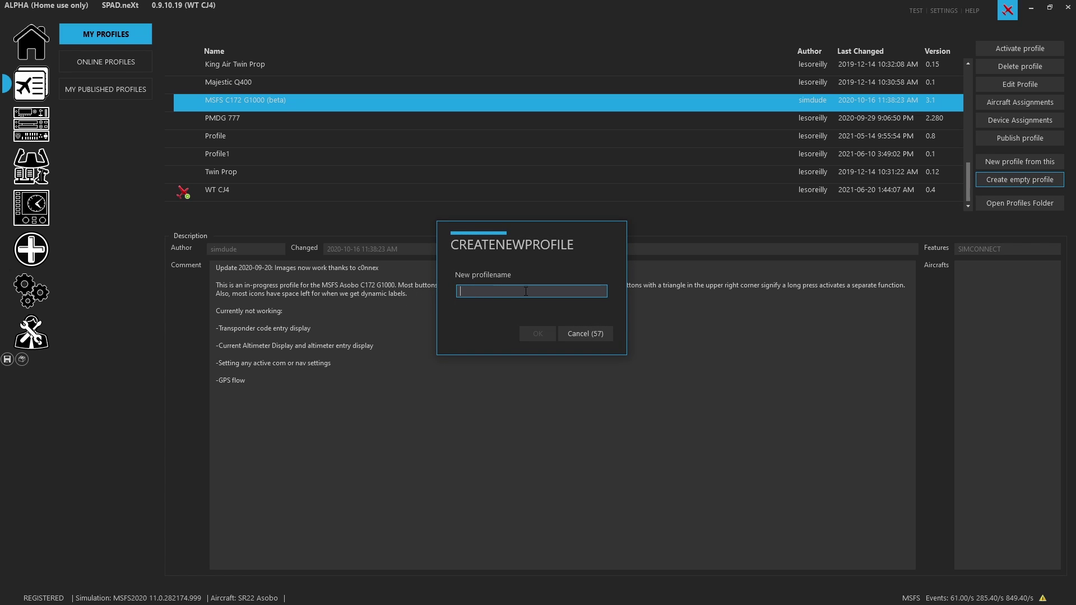
left_click(589, 334)
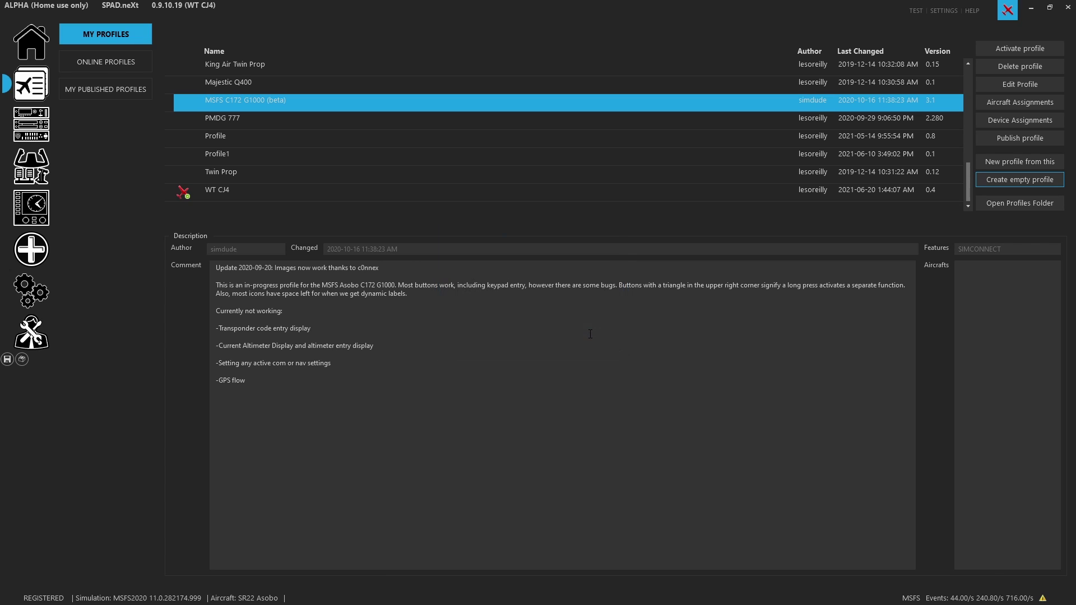
Step: Open the profiles folder in File Explorer and look through the stored profile and backup files
left_click(1024, 201)
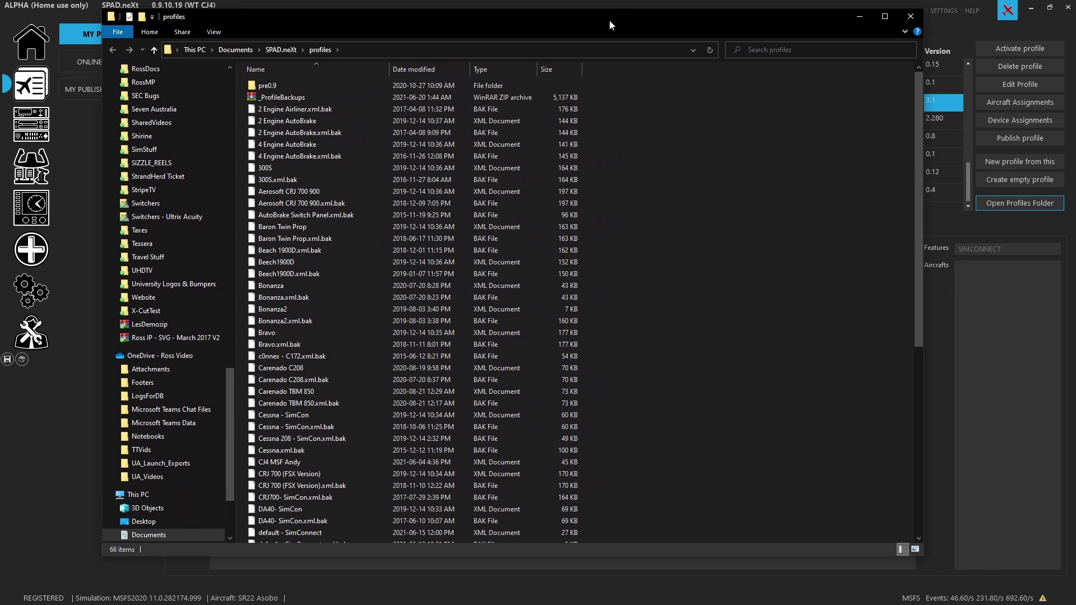
scroll(354, 227, "down", 1)
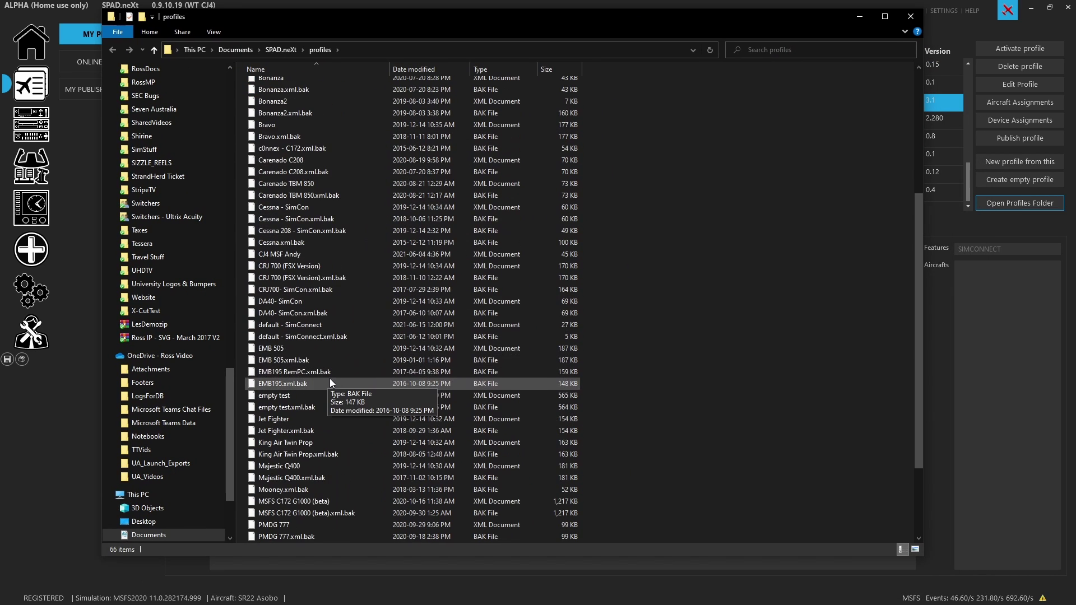
scroll(335, 399, "up", 6)
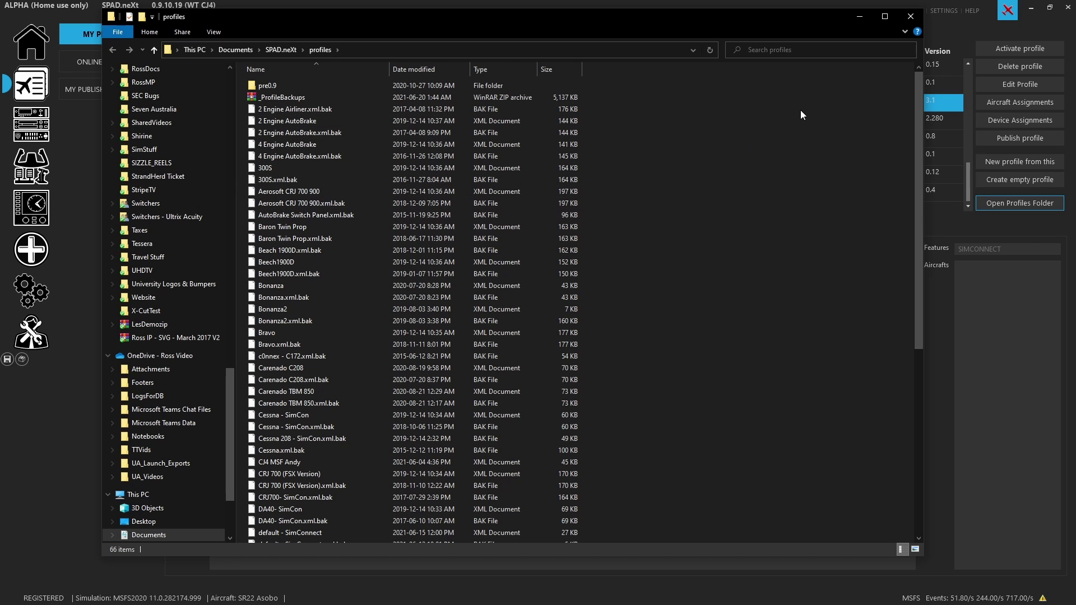
Step: Close the profiles folder window, look through the online profiles and my published profiles, and return to the local profile list
left_click(908, 15)
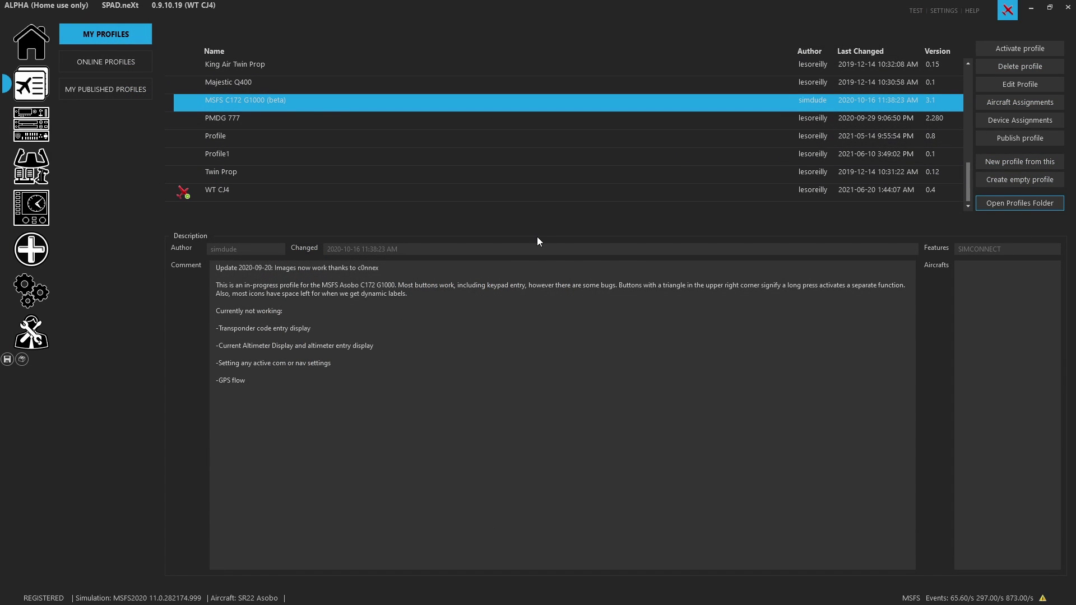
left_click(111, 59)
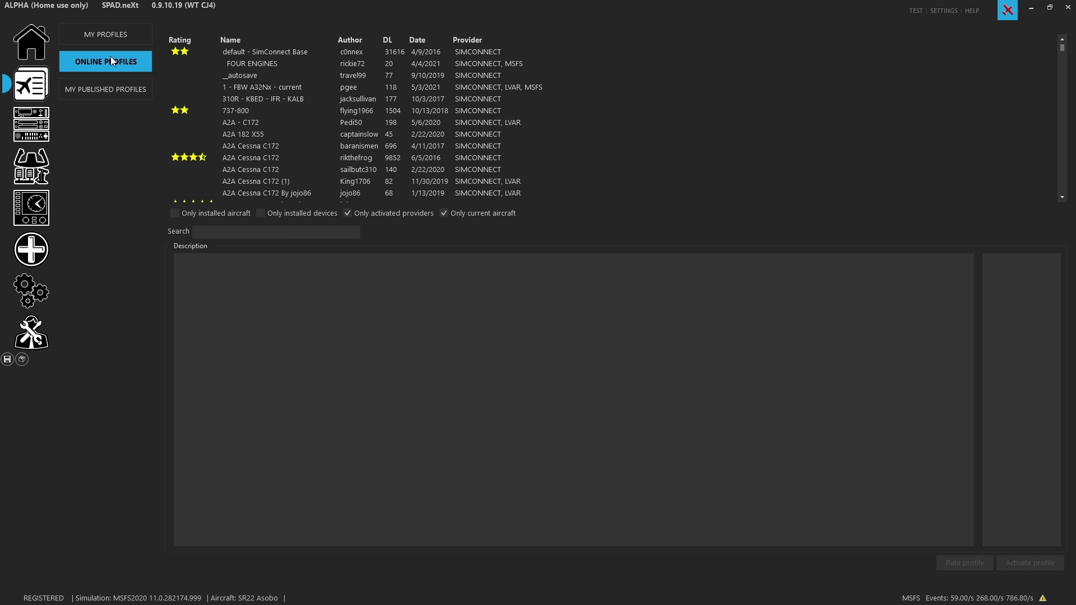
scroll(273, 122, "down", 3)
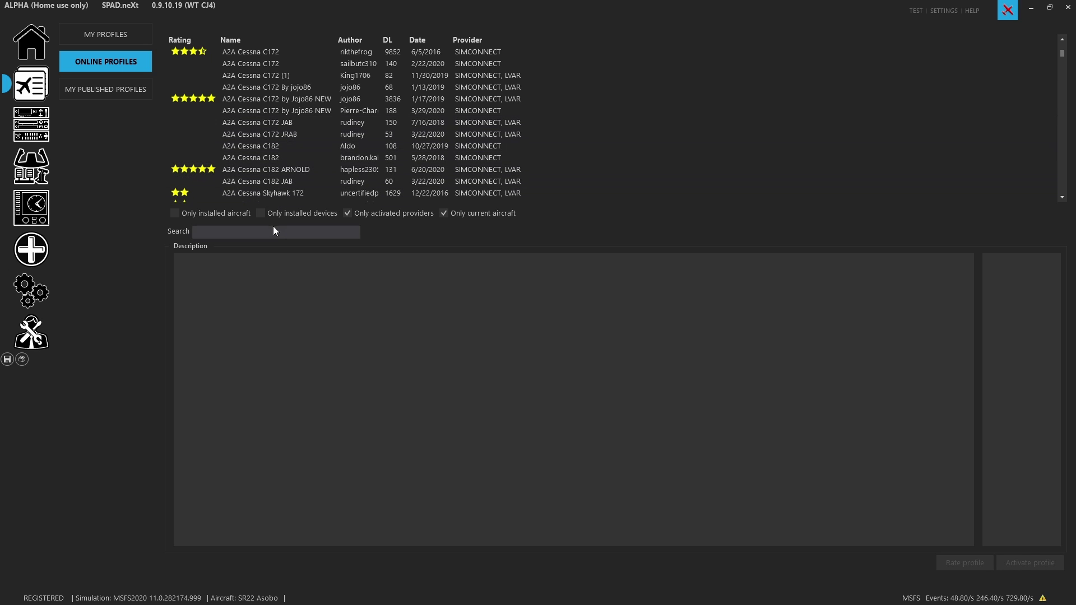
left_click(285, 234)
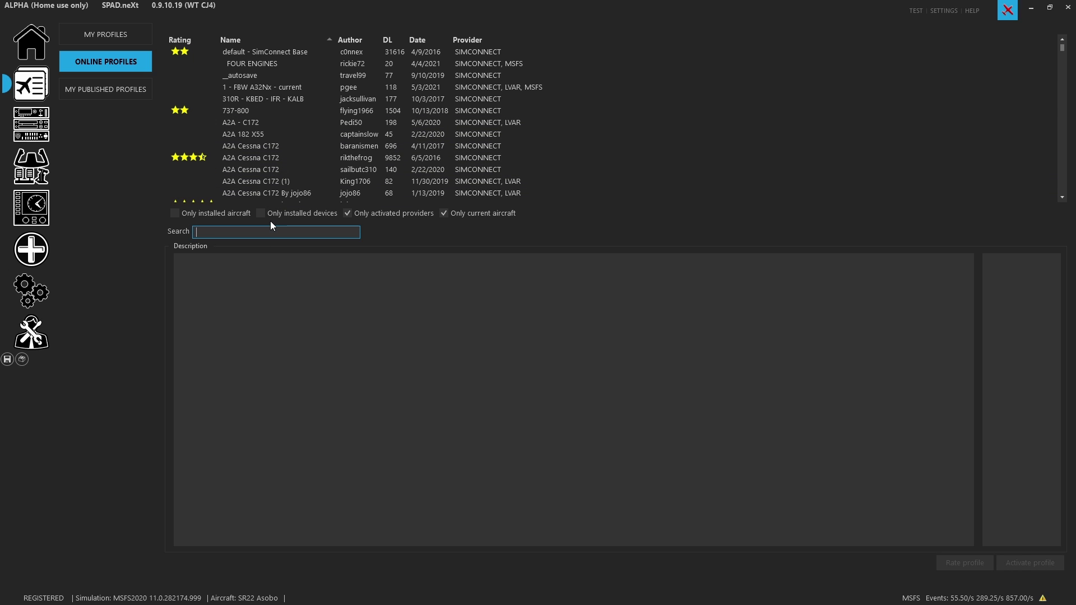
scroll(278, 111, "down", 20)
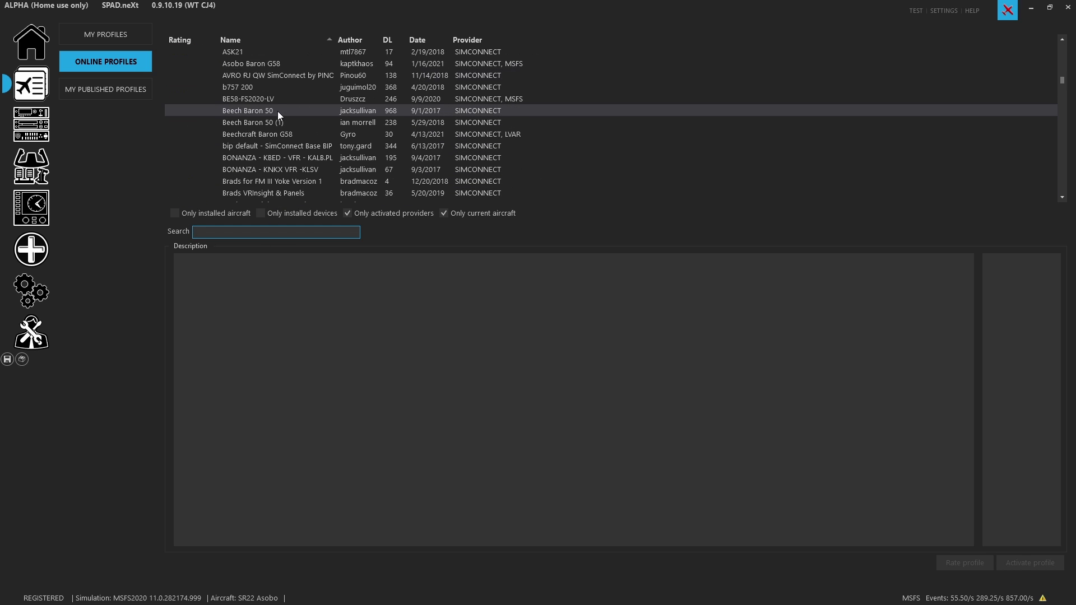
scroll(277, 111, "down", 20)
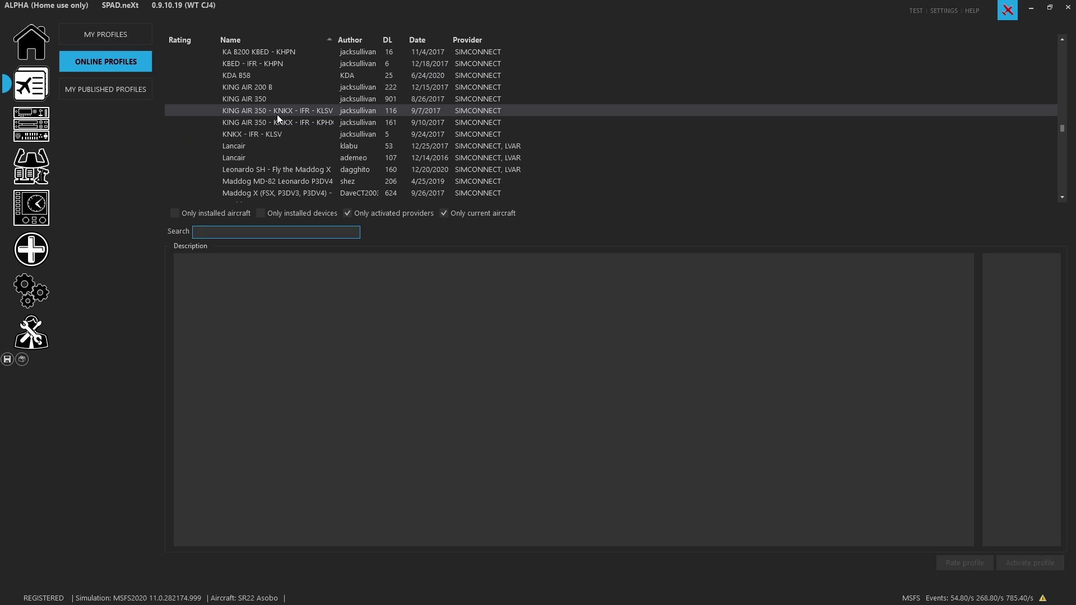
scroll(277, 117, "down", 20)
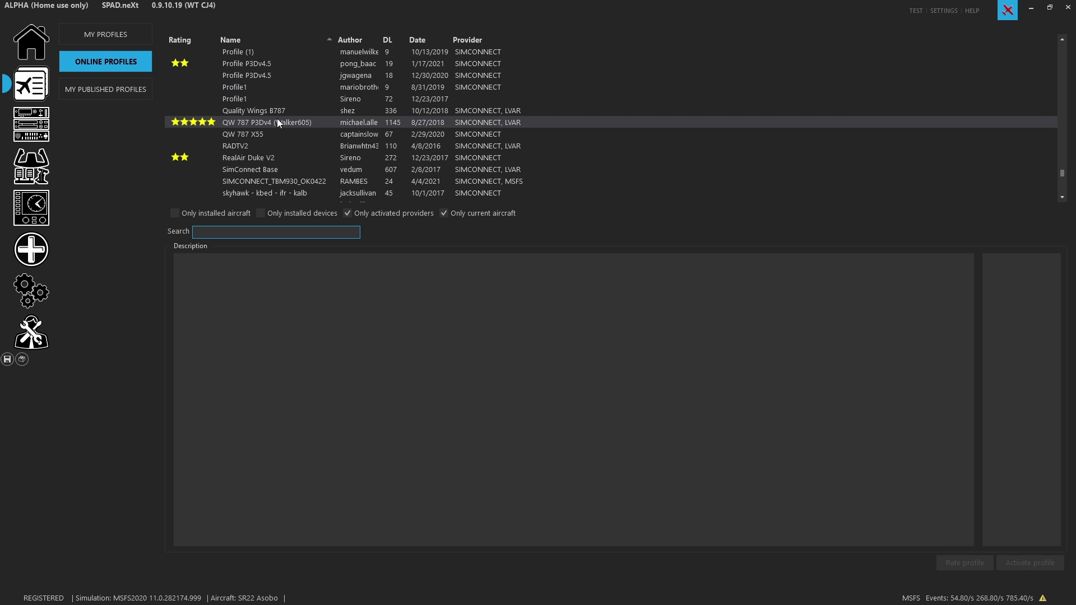
scroll(277, 118, "up", 15)
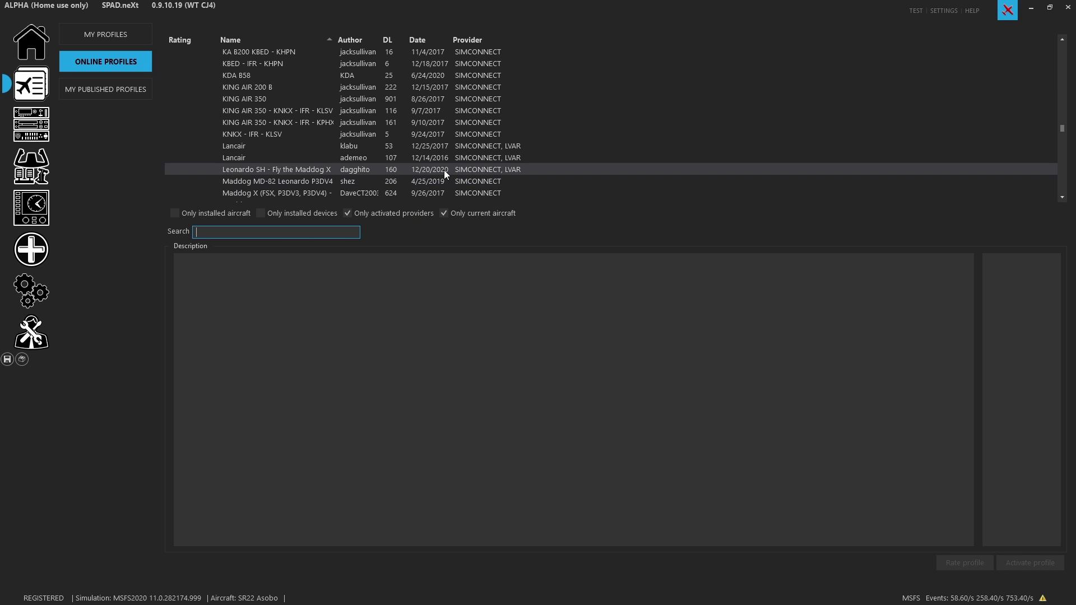
left_click(99, 90)
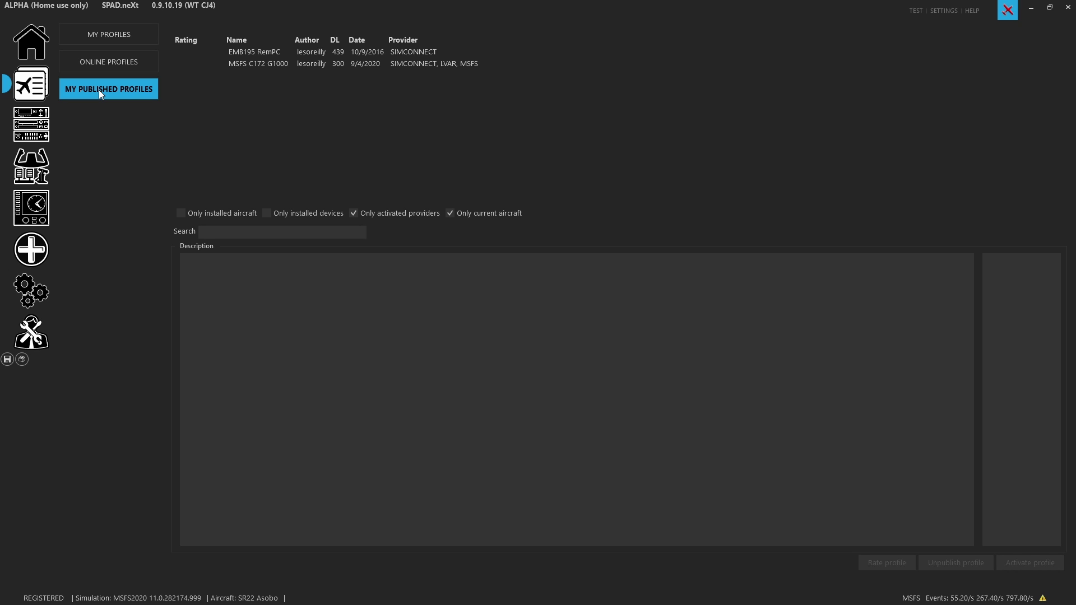
left_click(122, 36)
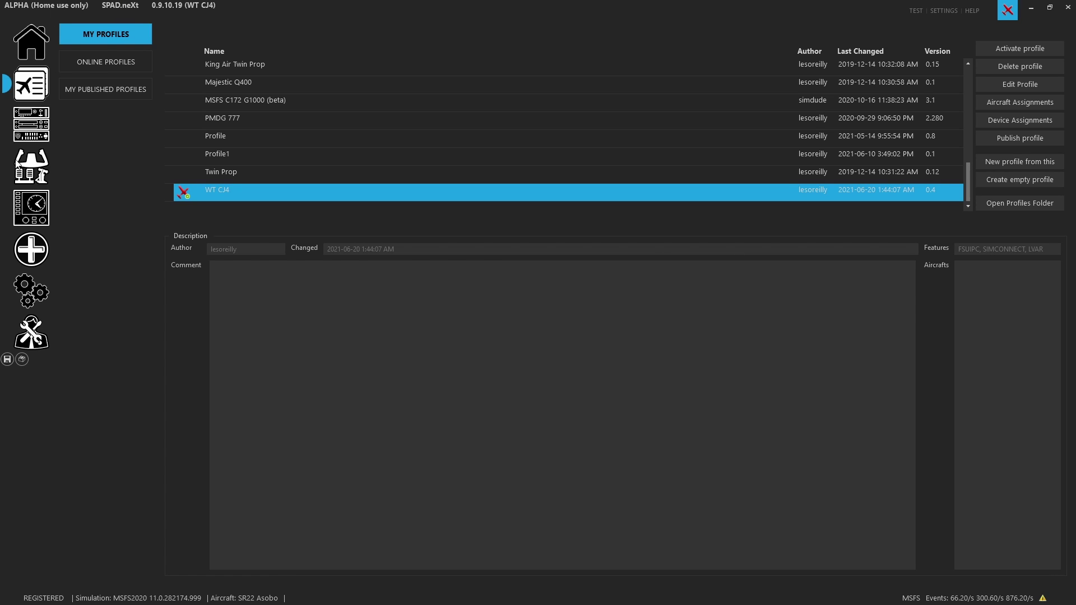
Step: View the Multi Panel's heading hold events, the Button Box Interface's configuration and the virtual FIP's gauge page
left_click(20, 141)
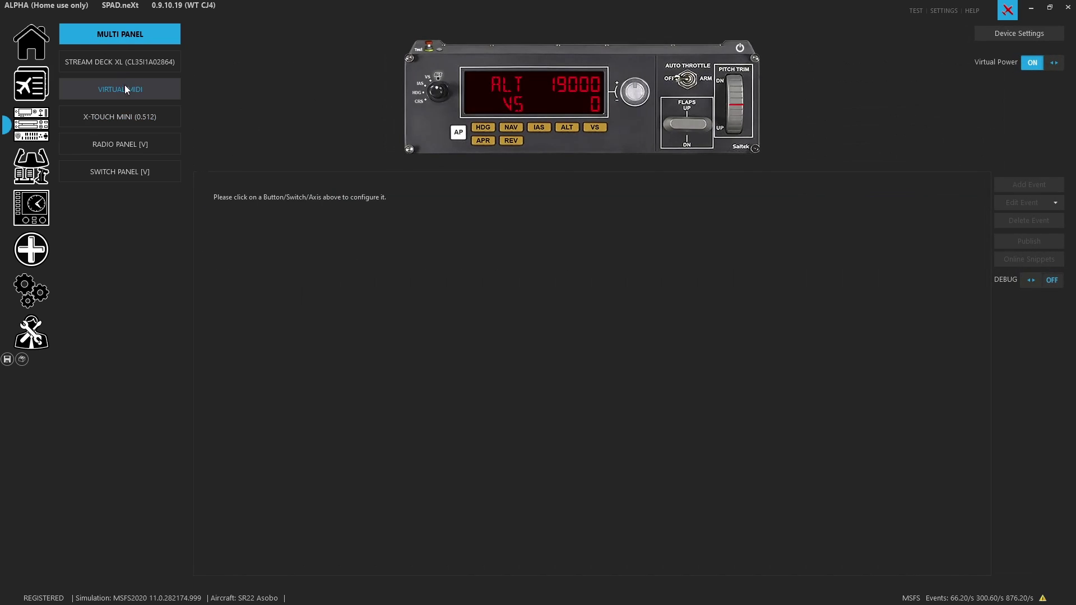
left_click(483, 131)
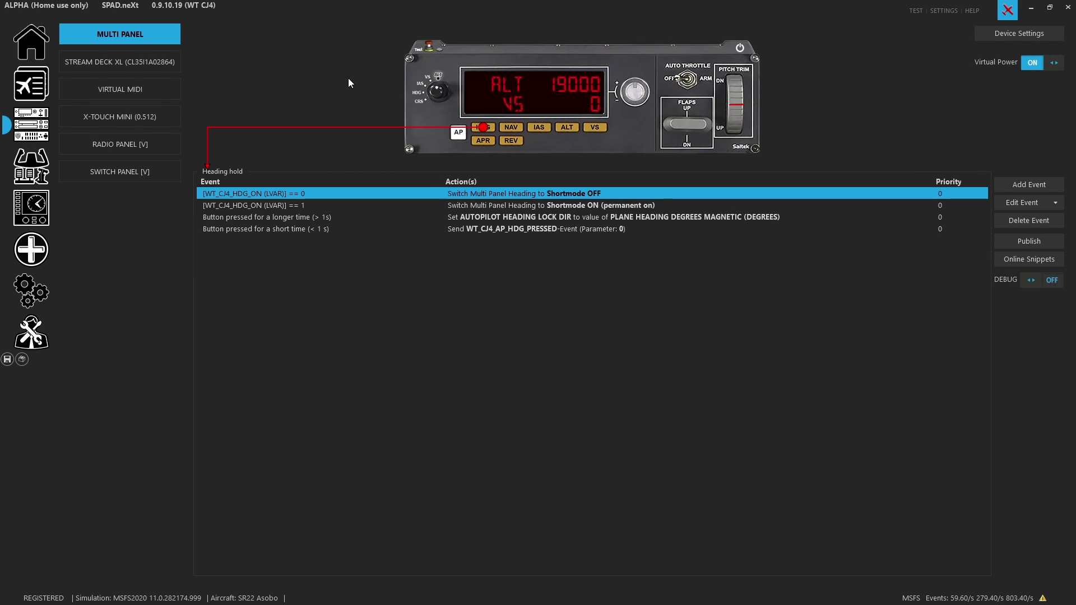
left_click(40, 182)
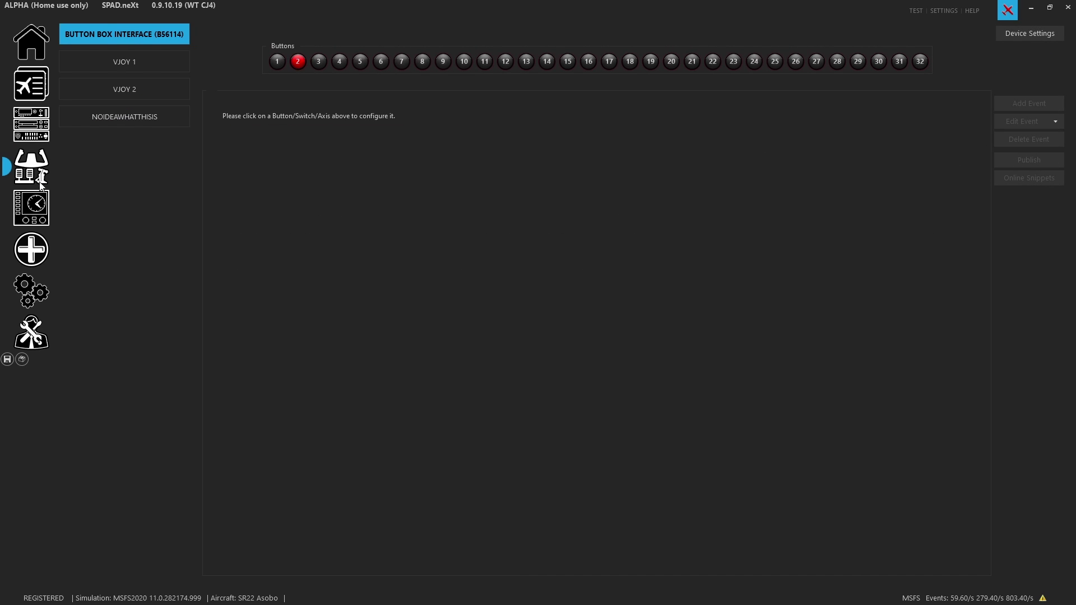
left_click(39, 221)
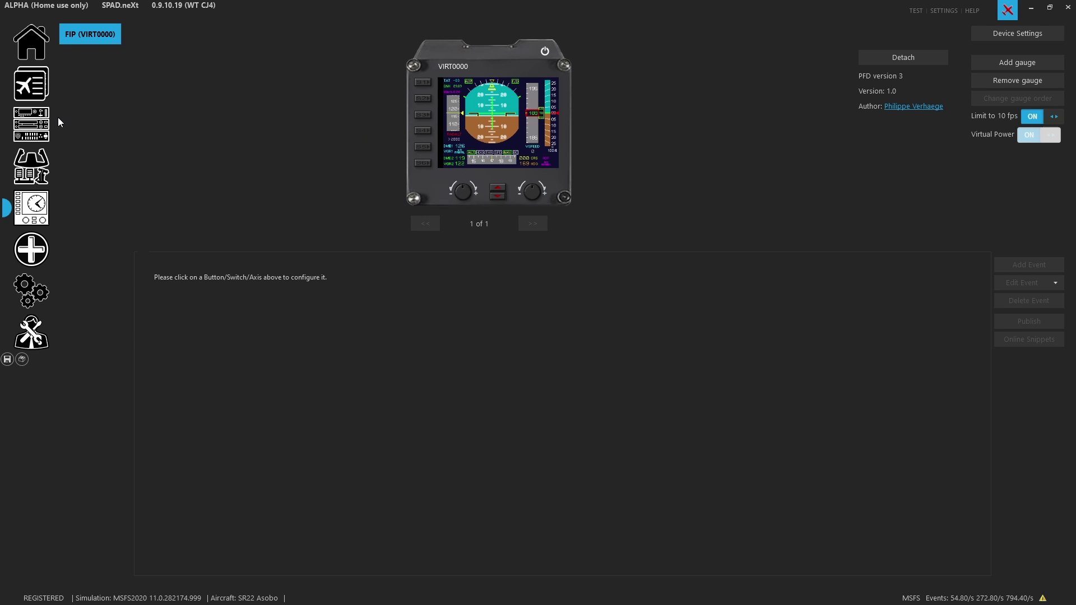
Step: Assign the SR22 Asobo aircraft to the WT CJ4 profile and save the assignment
left_click(31, 84)
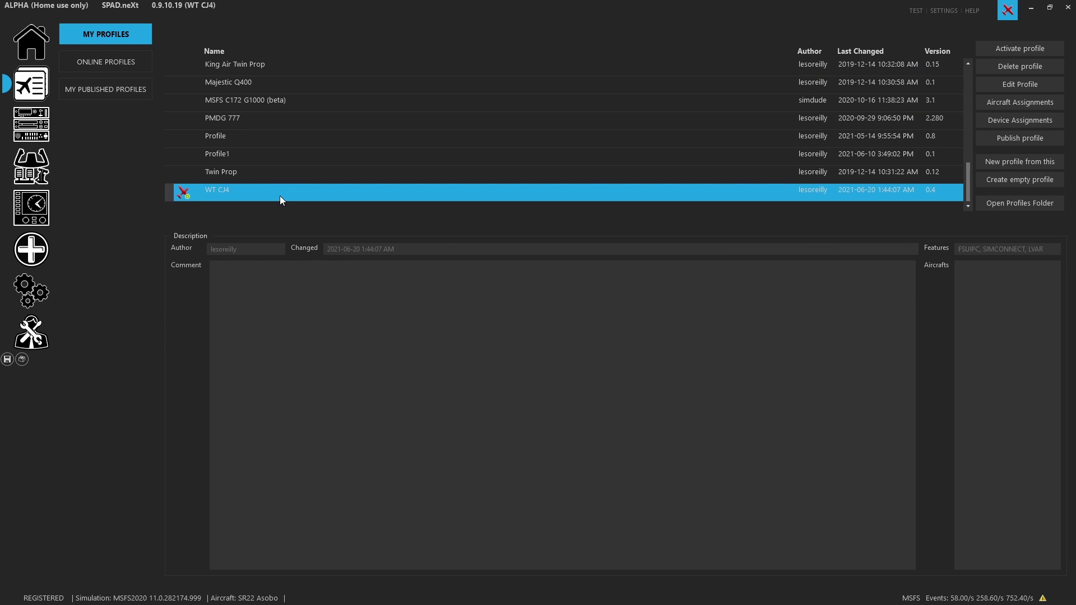
left_click(1018, 102)
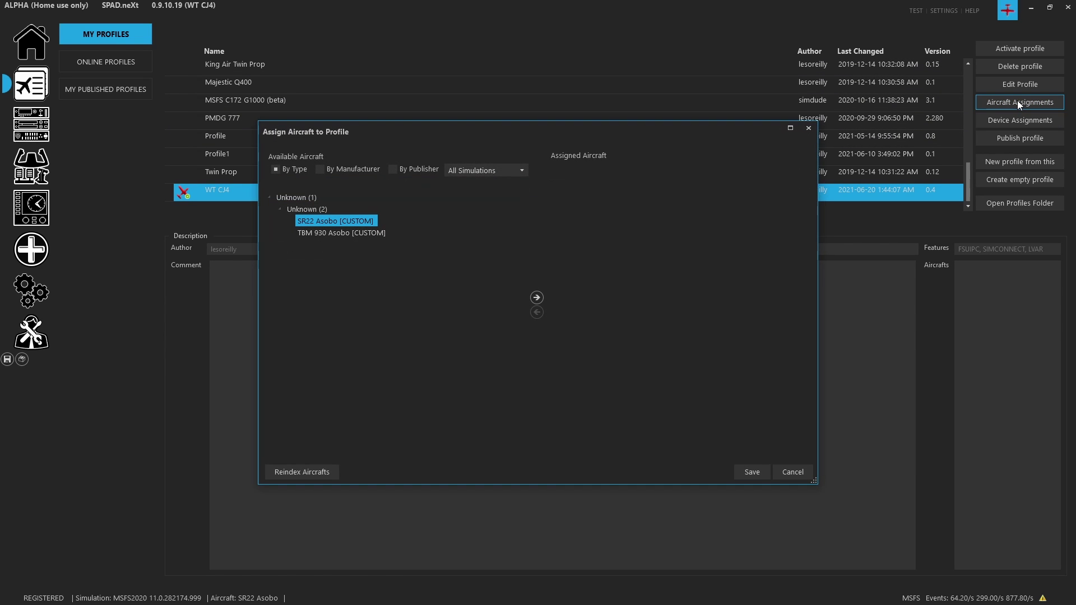
left_click(538, 297)
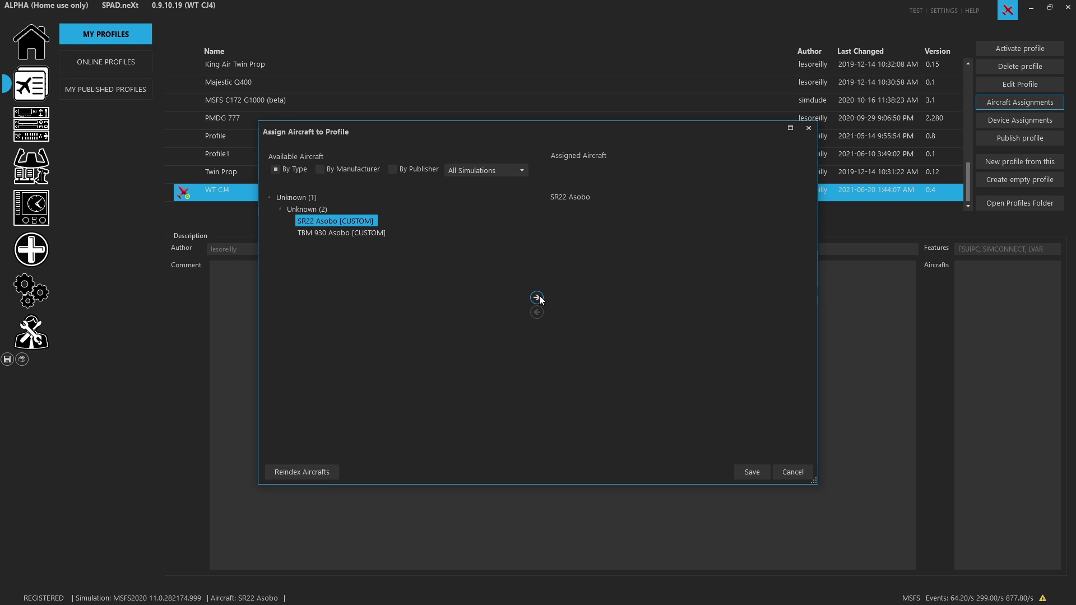
left_click(753, 474)
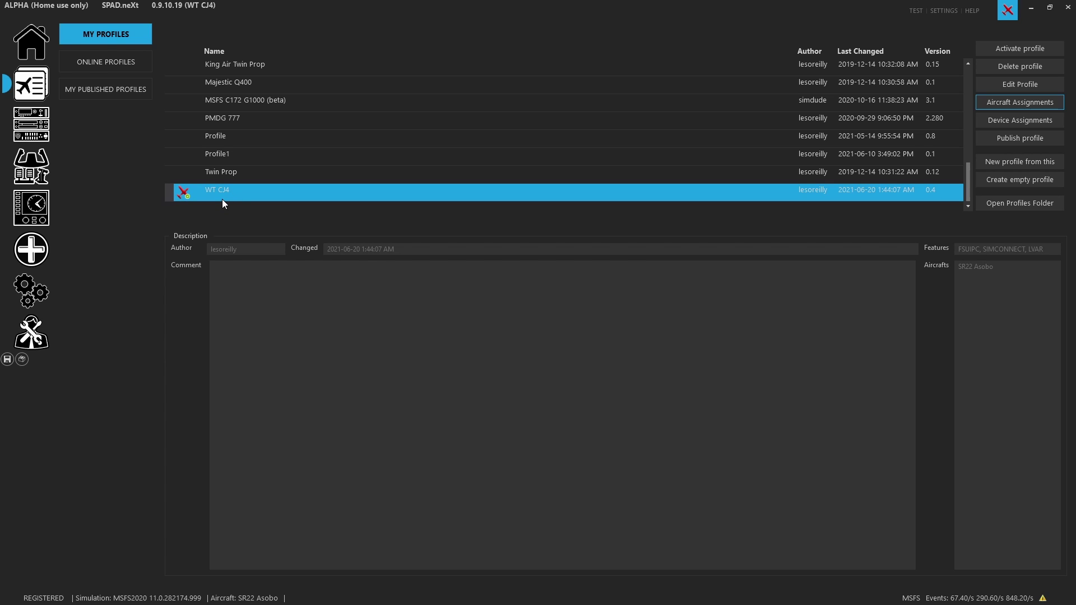
Step: Assign the SR22 Asobo aircraft to the MSFS C172 G1000 (beta) profile, overwriting its WT CJ4 assignment, and save
left_click(283, 99)
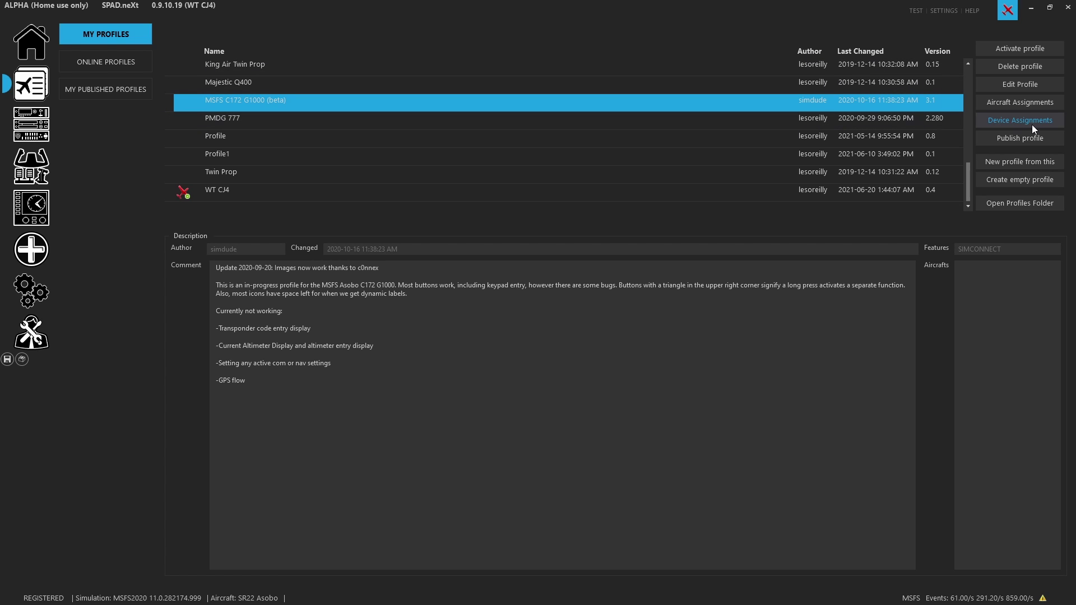
left_click(1026, 103)
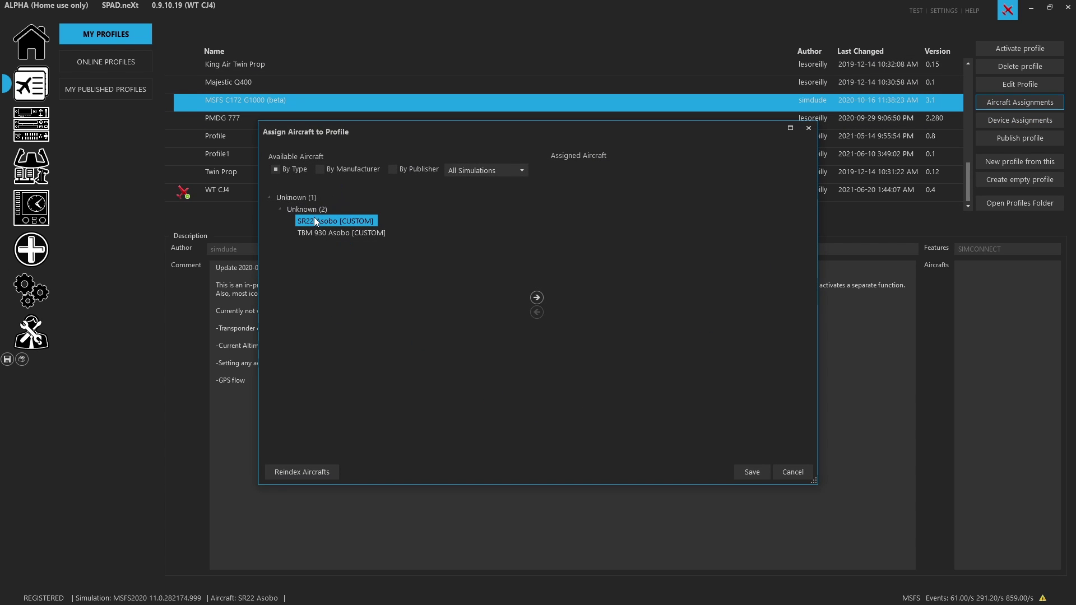
left_click(536, 298)
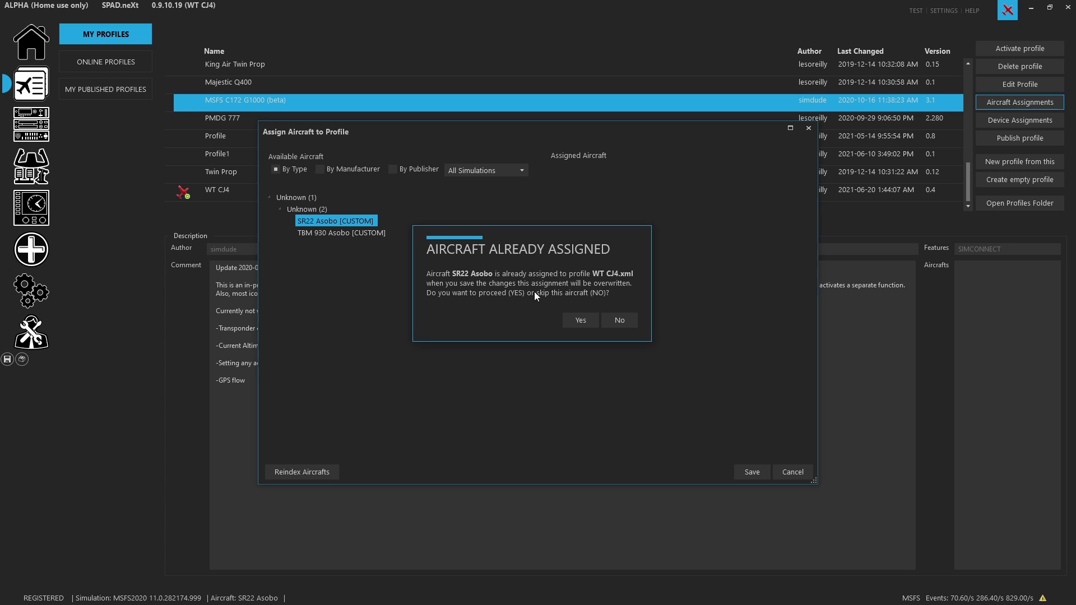
left_click(580, 321)
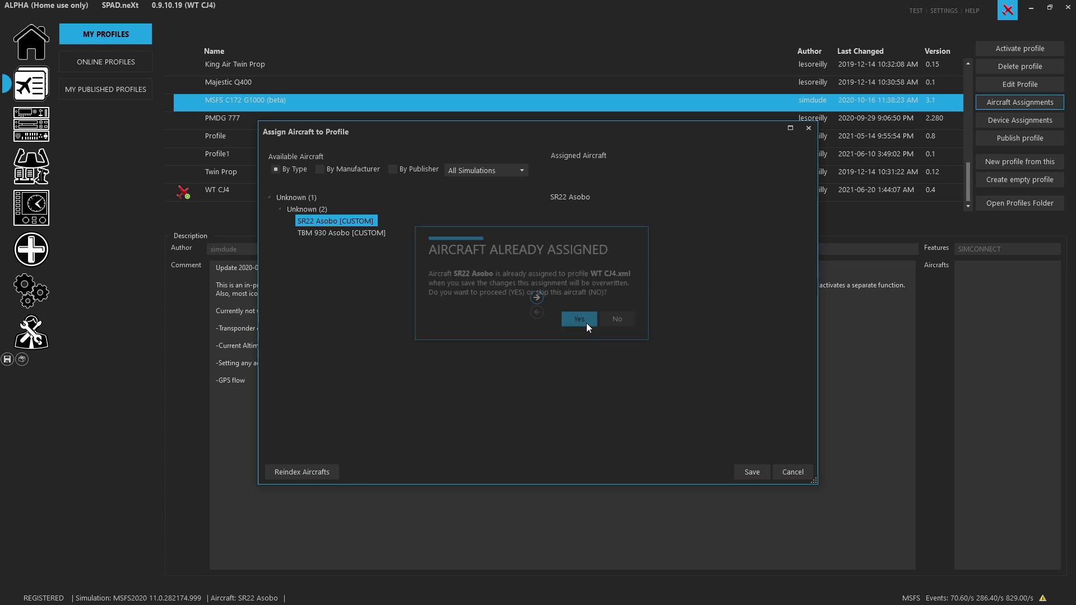
left_click(745, 472)
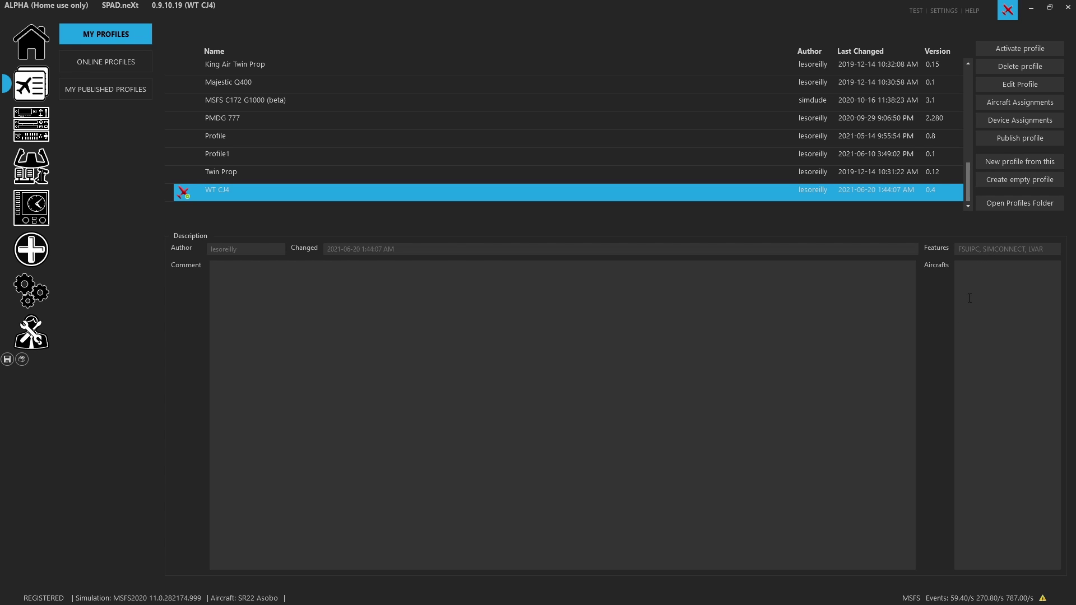
Step: Activate the MSFS C172 G1000 (beta) profile and view the copy options for the Multi Panel's heading hold events
left_click(274, 102)
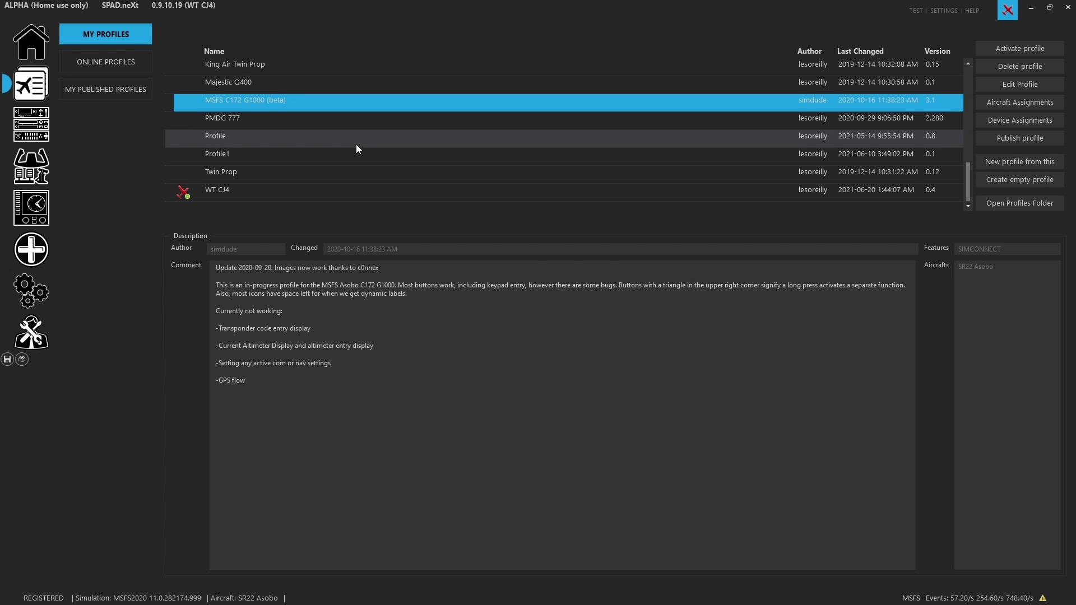
double_click(264, 103)
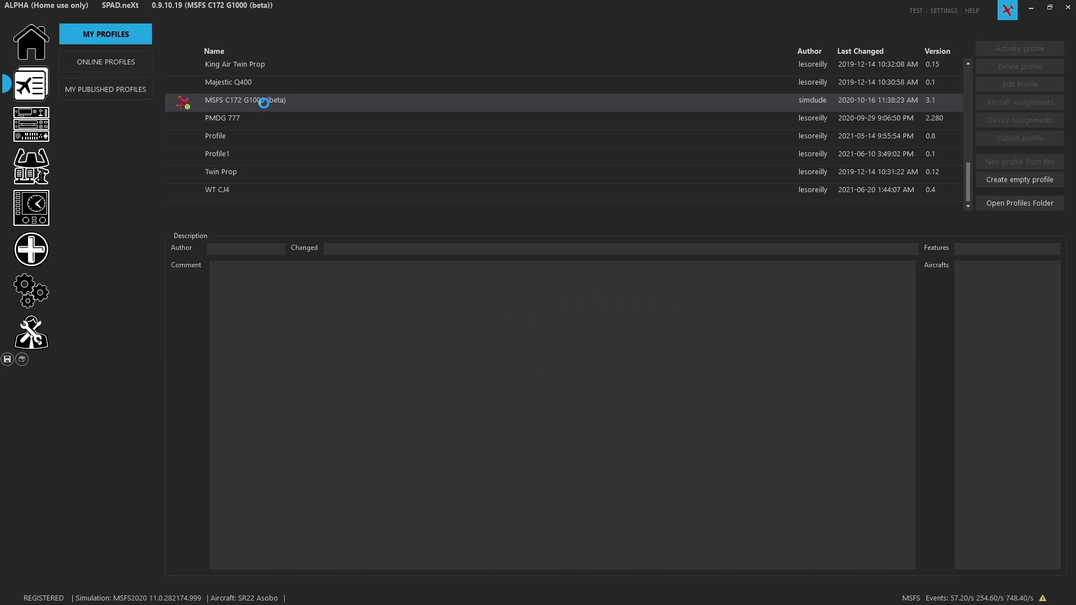
left_click(44, 128)
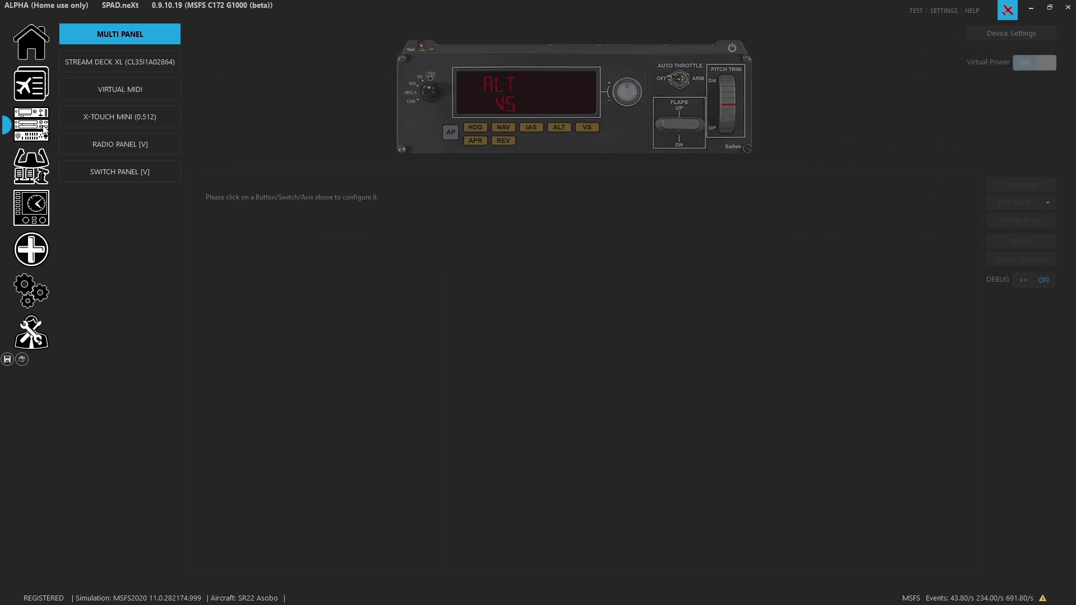
left_click(483, 127)
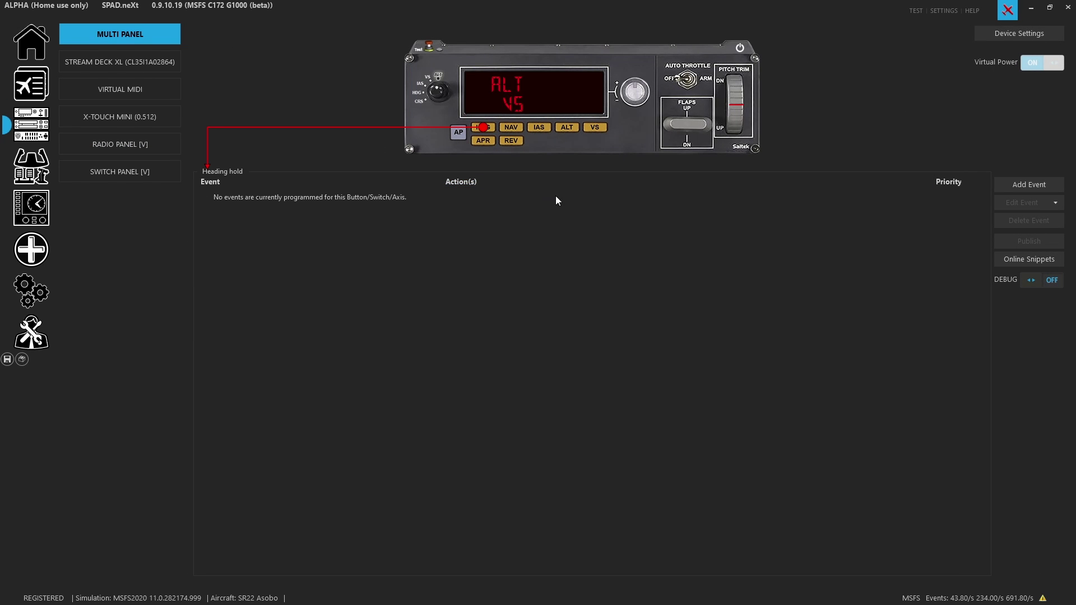
left_click(1054, 205)
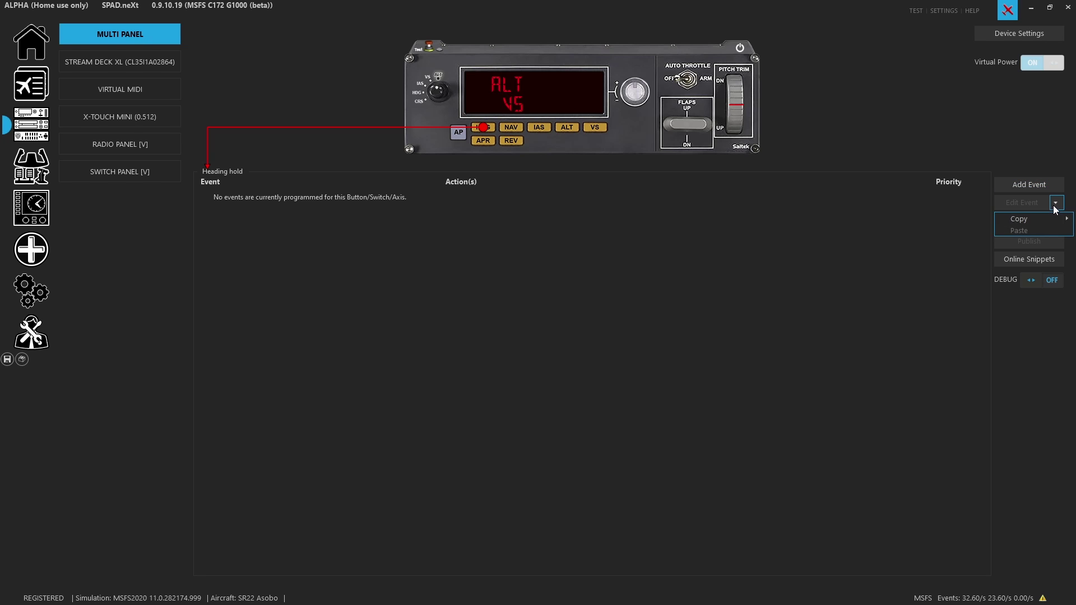
mouse_move(1033, 221)
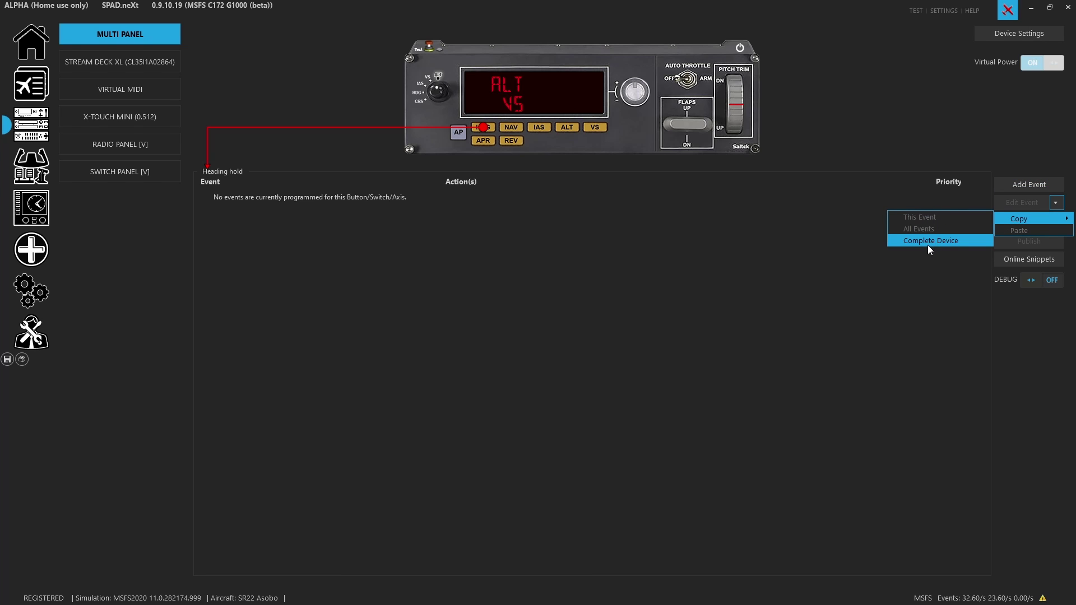
Step: Reactivate the WT CJ4 profile and view the Multi Panel's heading hold events and their copy and paste options, without copying
left_click(36, 76)
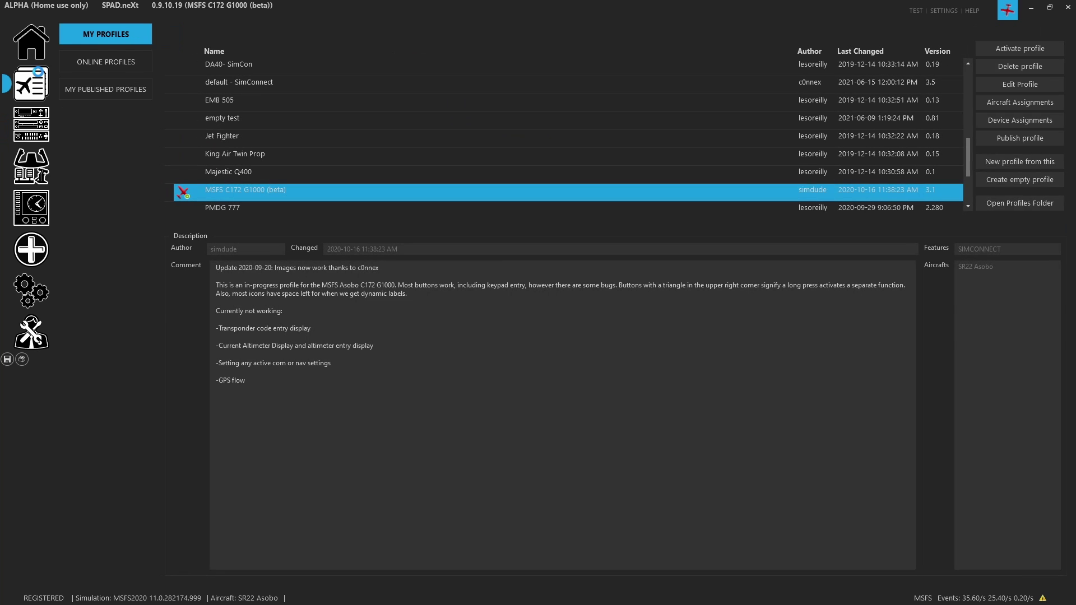
scroll(306, 158, "down", 2)
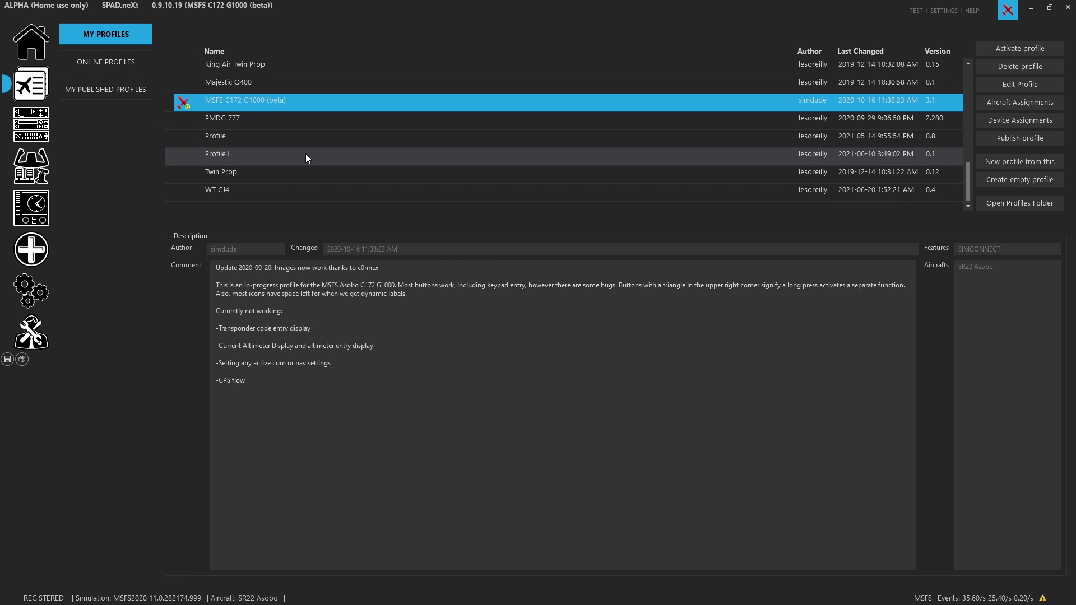
double_click(270, 190)
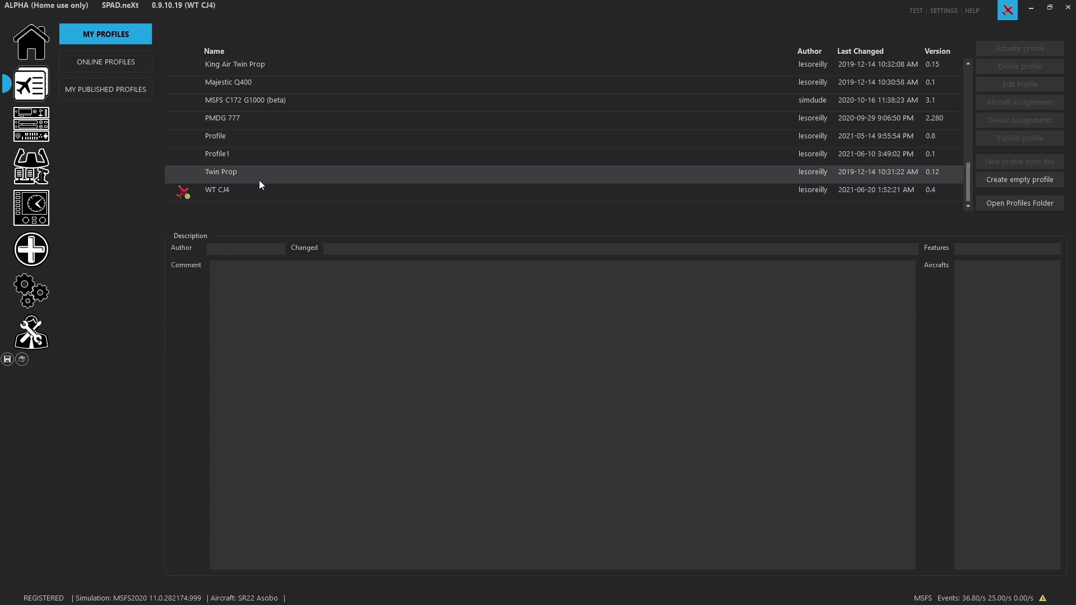
left_click(48, 132)
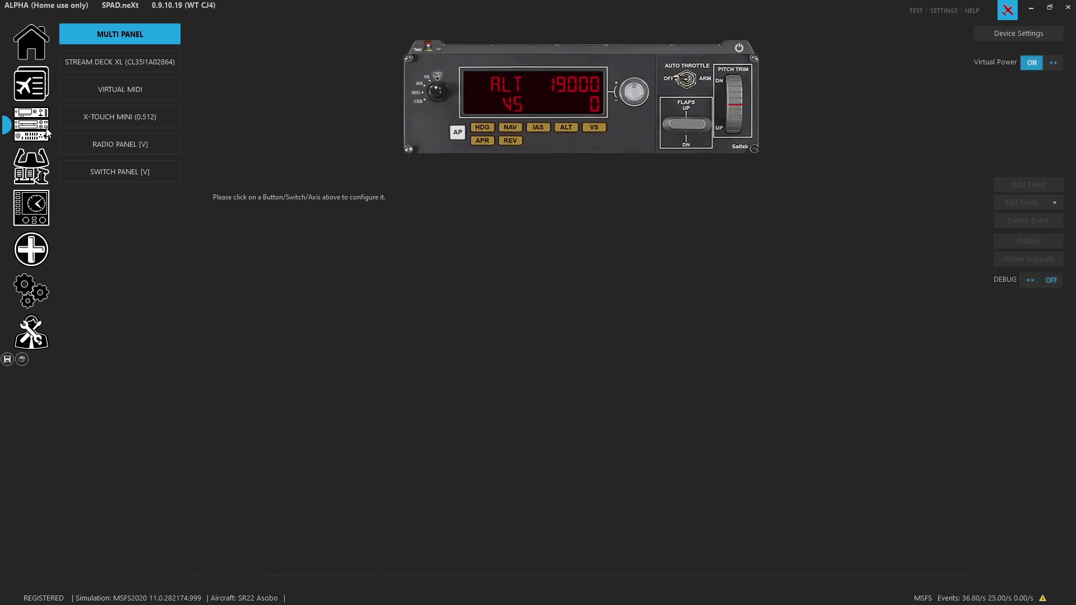
left_click(491, 131)
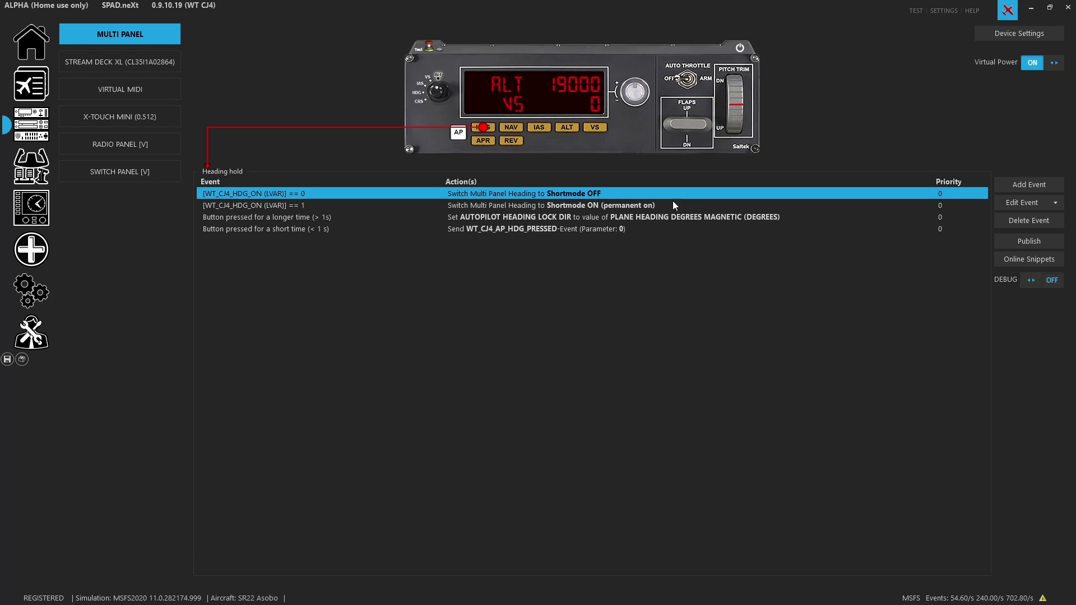
left_click(1055, 202)
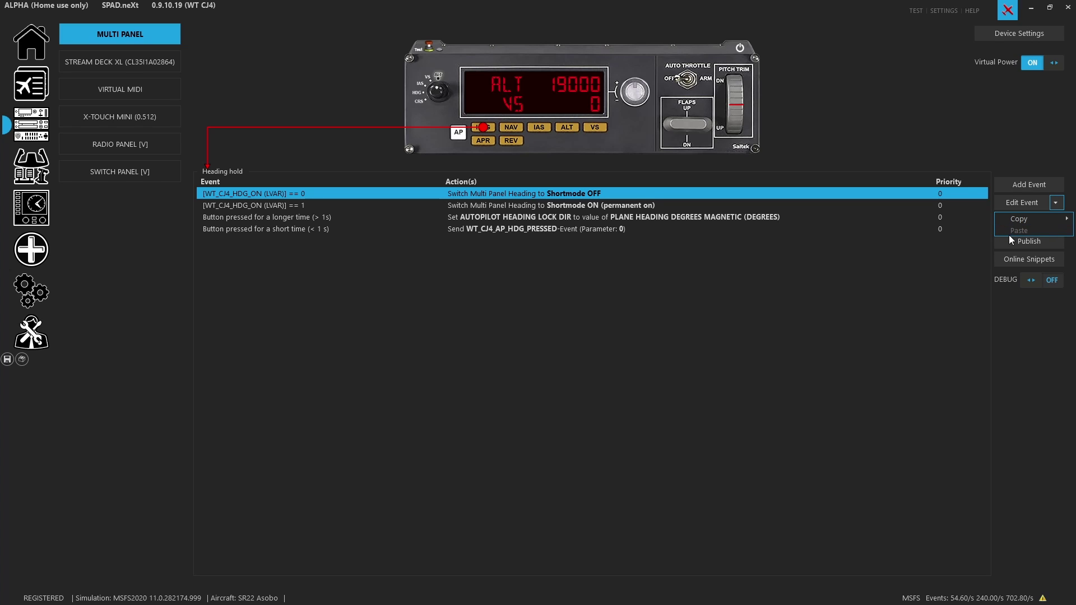
left_click(632, 438)
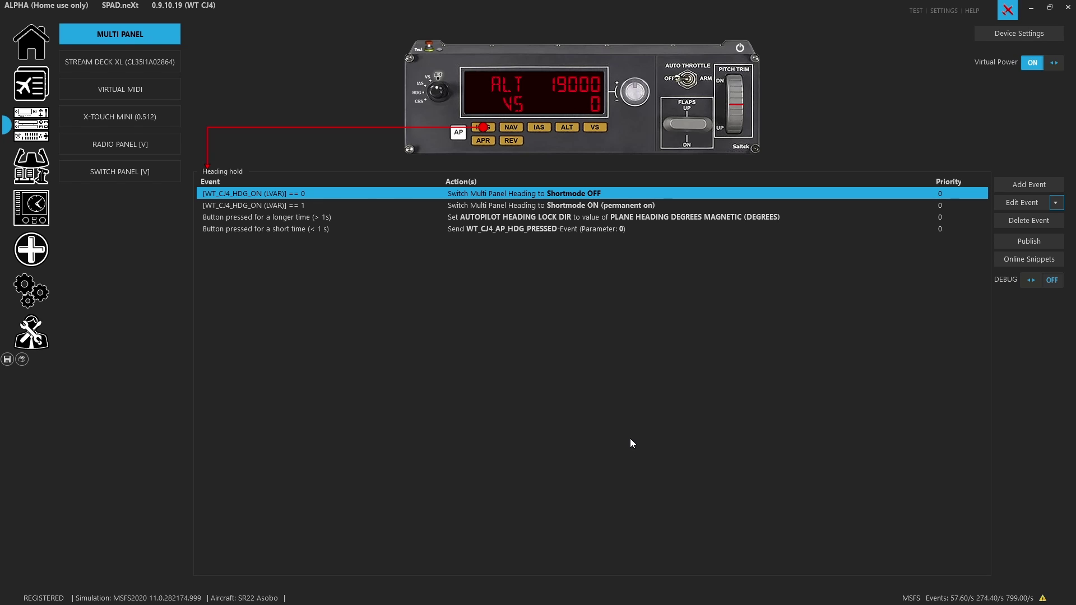
Step: Revisit the local profile list and examine the events programmed on the Multi Panel's Auto Throttle switch
left_click(30, 84)
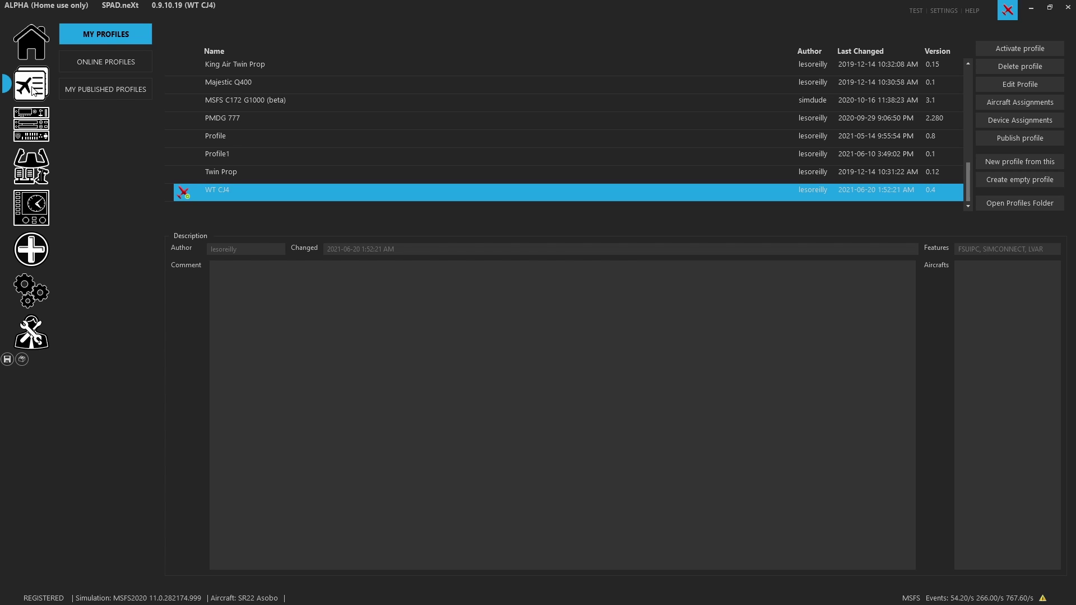
left_click(40, 118)
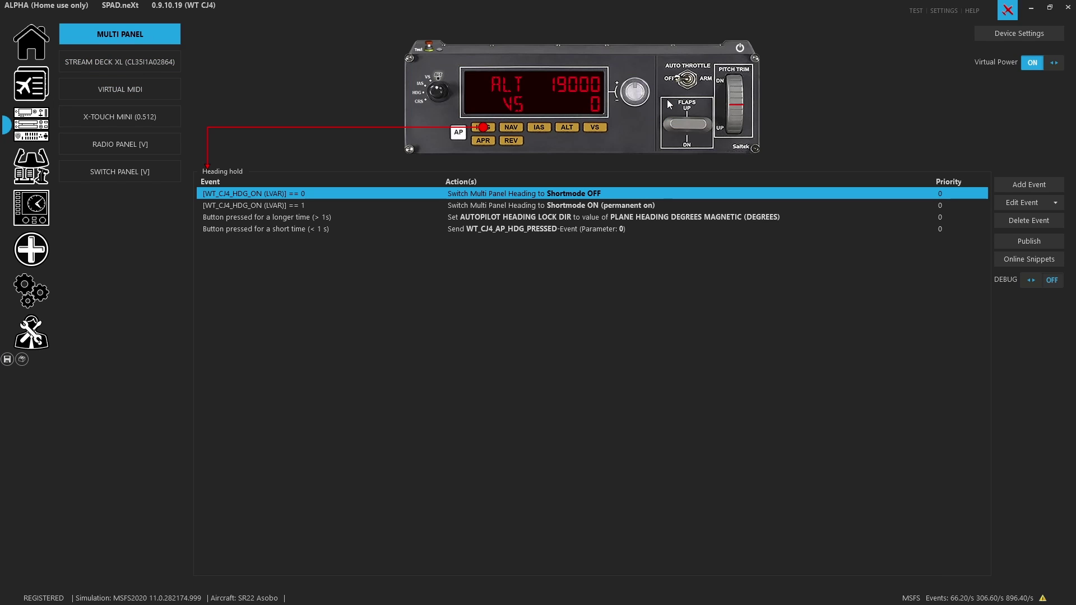
left_click(688, 81)
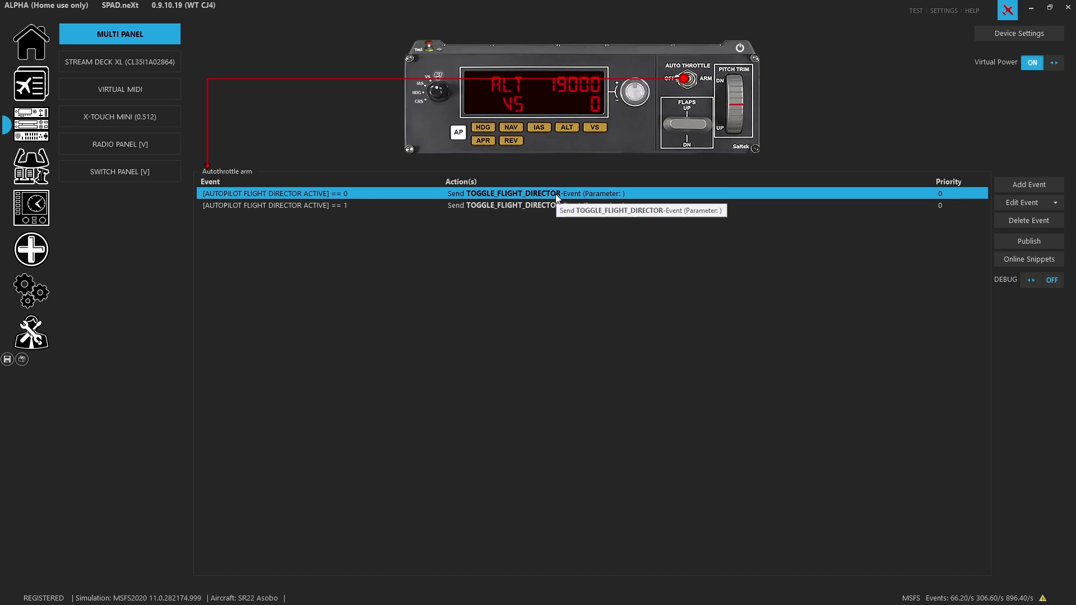